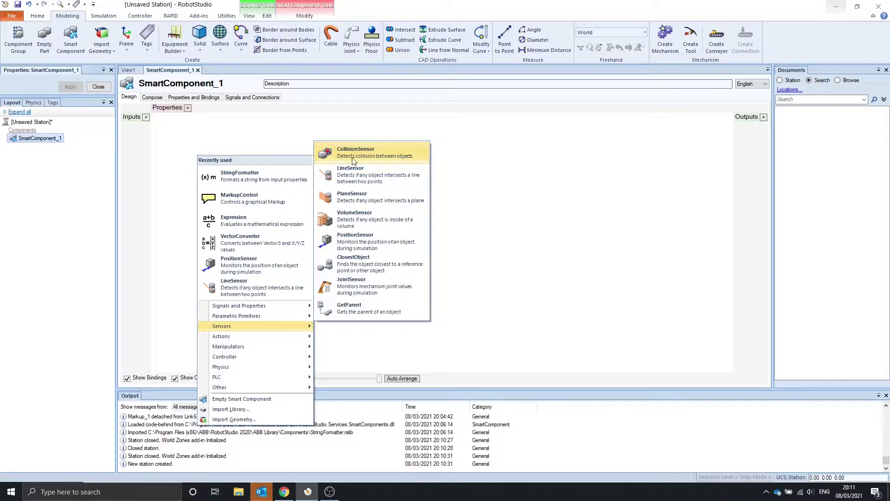
Add a CollisionSensor to SmartComponent_1 and shift its block slightly within the design diagram.
{"action": "left_click", "coordinate": [397, 160]}
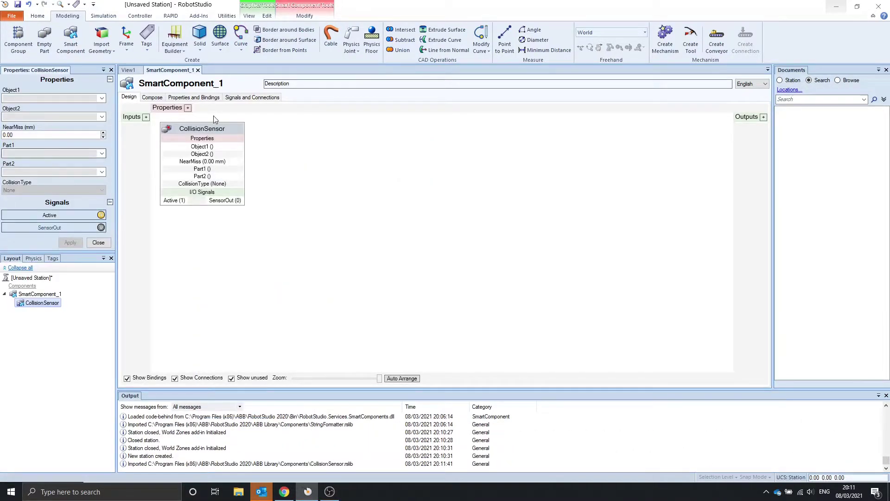
{"action": "left_click_drag", "start_coordinate": [205, 125], "coordinate": [217, 135]}
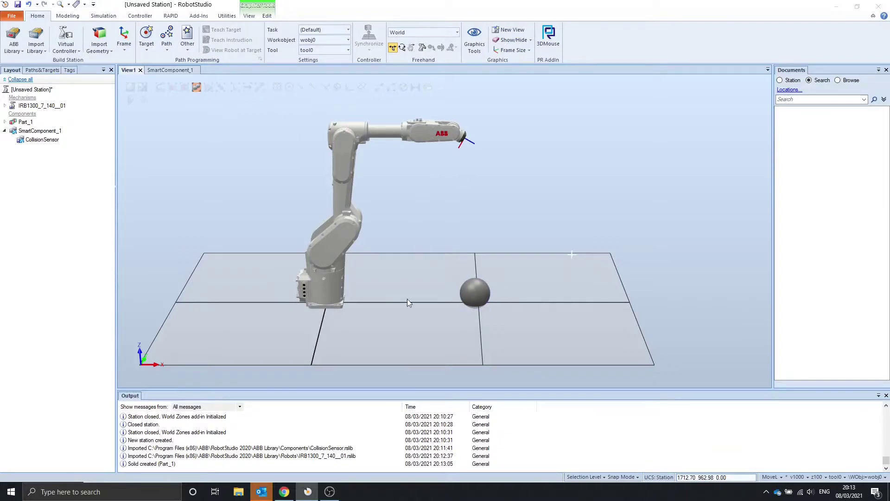
Set the CollisionSensor's Object1 to Part_1, try to assign IRB1300_7_140__01 as Object2, and apply the properties.
{"action": "left_click", "coordinate": [167, 70]}
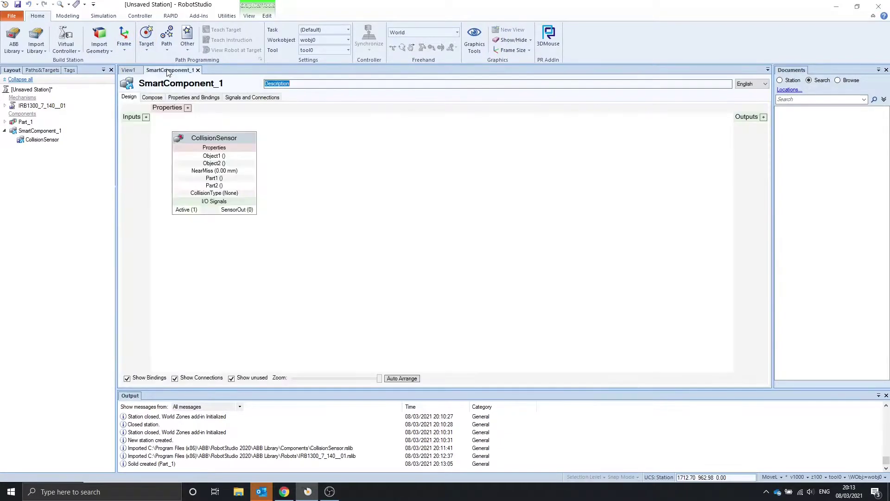
{"action": "left_click", "coordinate": [207, 140]}
{"action": "double_click", "coordinate": [206, 141]}
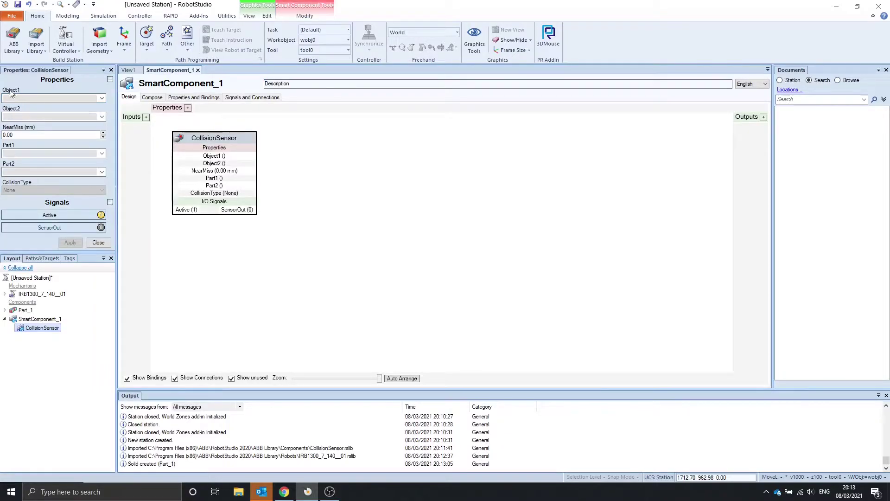
{"action": "left_click", "coordinate": [102, 98]}
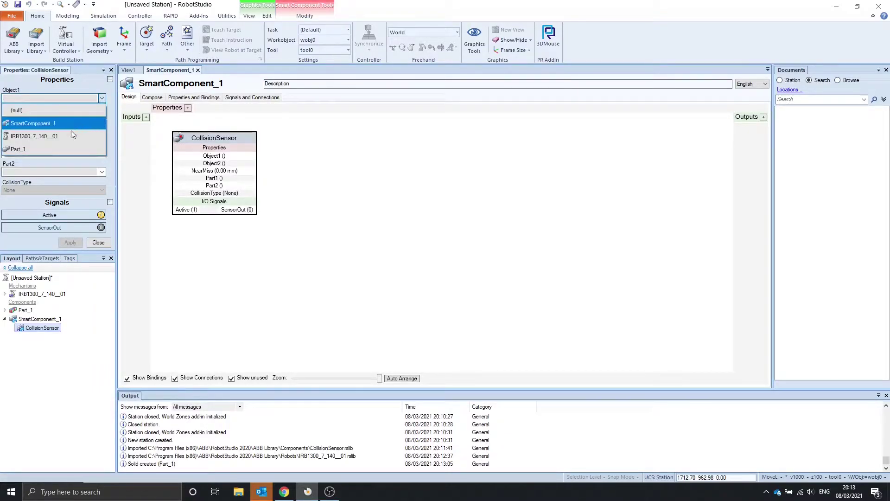
{"action": "left_click", "coordinate": [60, 148]}
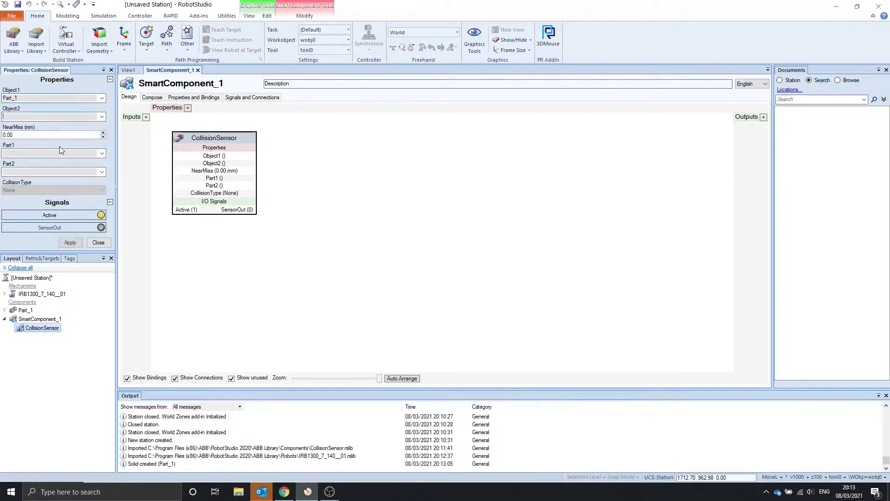
{"action": "left_click", "coordinate": [102, 117]}
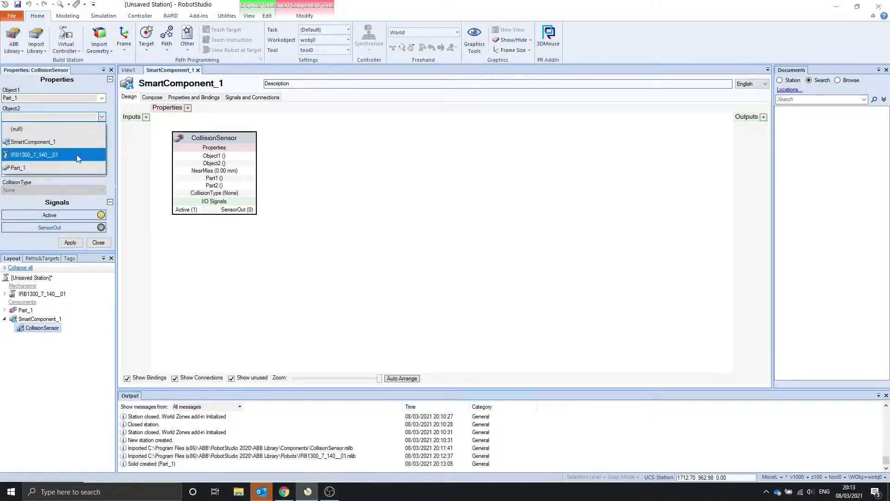
{"action": "left_click", "coordinate": [71, 155]}
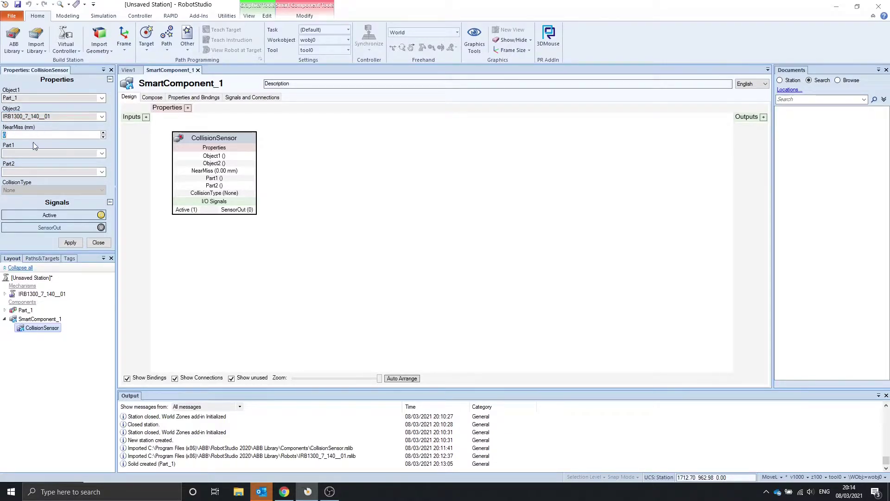
{"action": "left_click", "coordinate": [70, 243]}
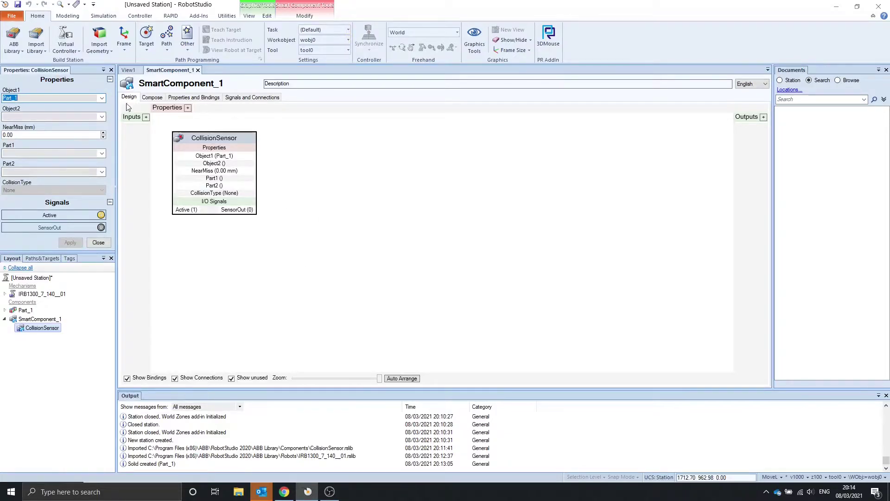
Set the CollisionSensor's Object2 to the robot IRB1300_7_140__01 and apply the change.
{"action": "left_click", "coordinate": [129, 71]}
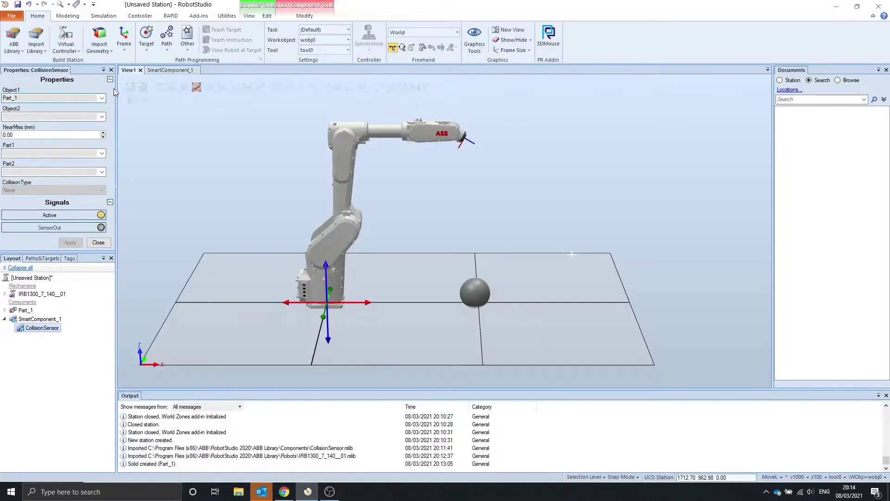
{"action": "left_click", "coordinate": [76, 116]}
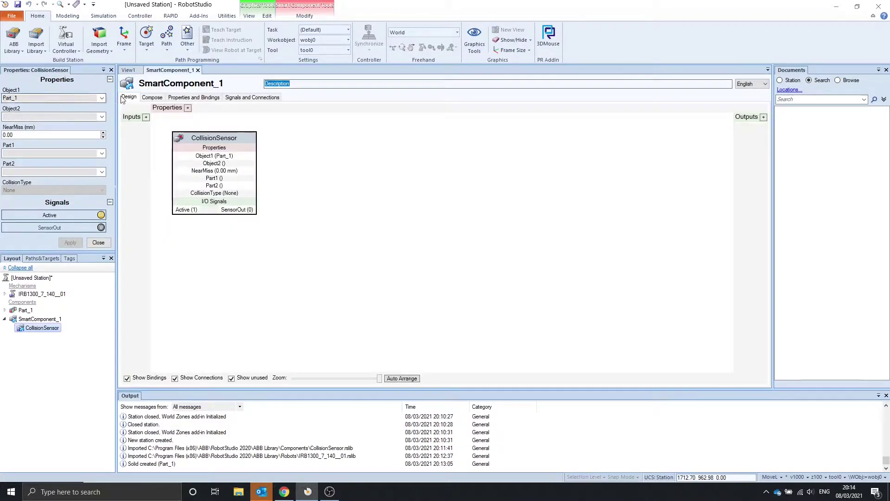
{"action": "left_click", "coordinate": [76, 116]}
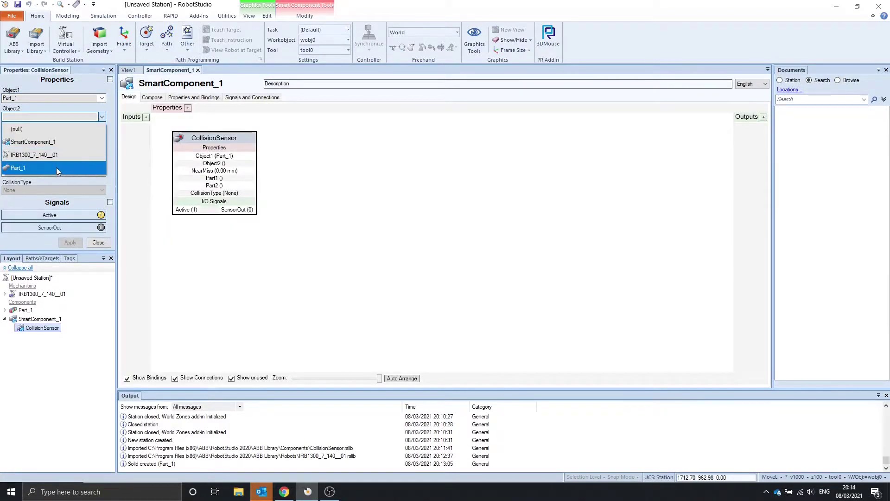
{"action": "left_click", "coordinate": [35, 154]}
{"action": "left_click", "coordinate": [74, 243]}
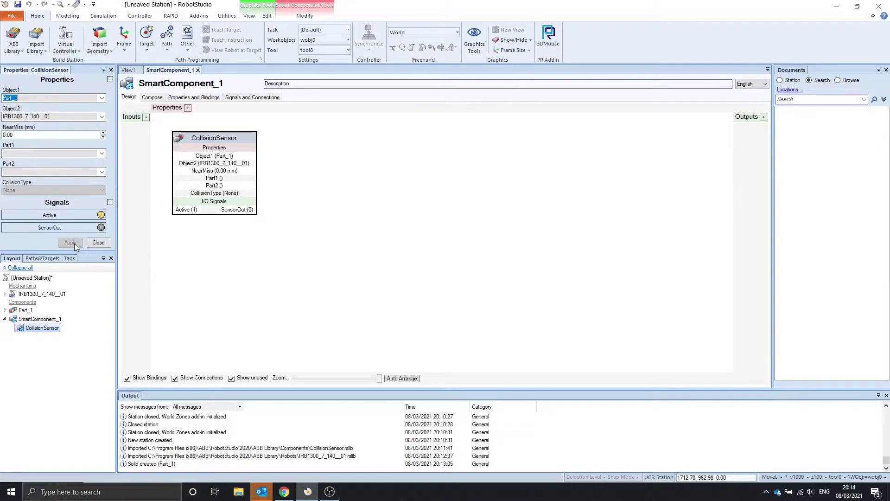
Raise the sphere Part_1 vertically in the 3D view until it touches the robot's wrist.
{"action": "left_click", "coordinate": [128, 70]}
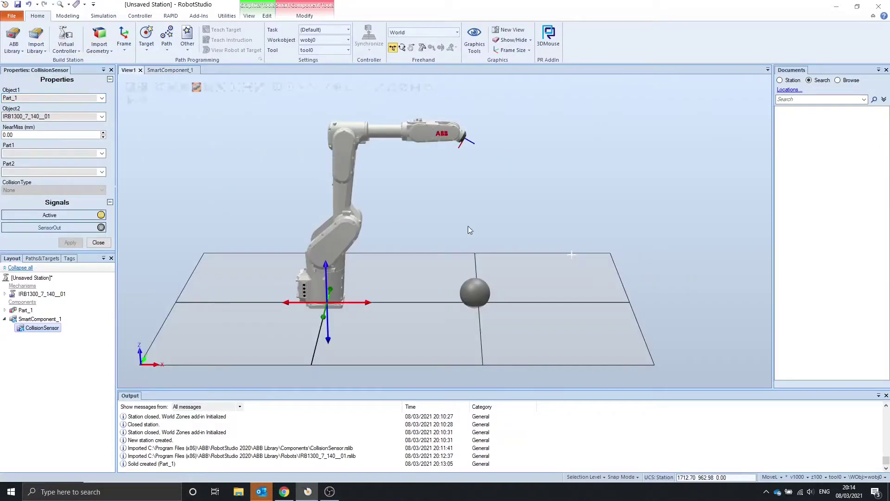
{"action": "left_click", "coordinate": [476, 286]}
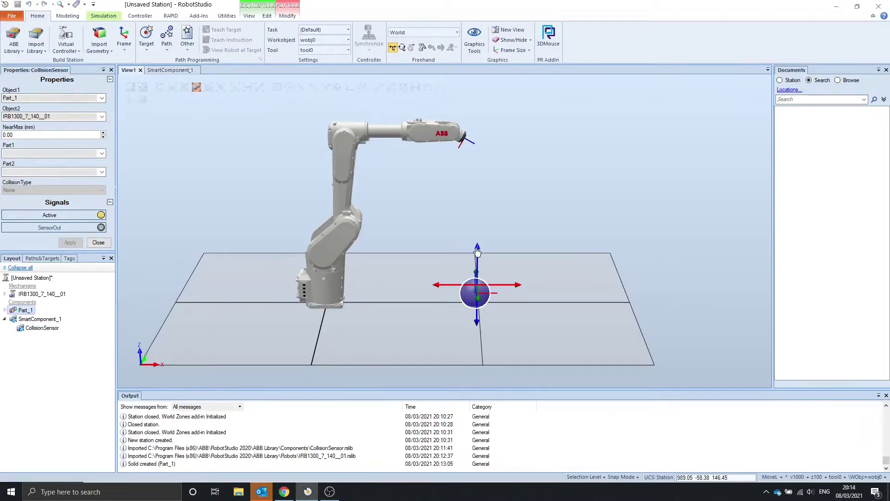
{"action": "left_click", "coordinate": [474, 247]}
{"action": "left_click", "coordinate": [477, 294]}
{"action": "left_click_drag", "start_coordinate": [478, 265], "coordinate": [484, 102]}
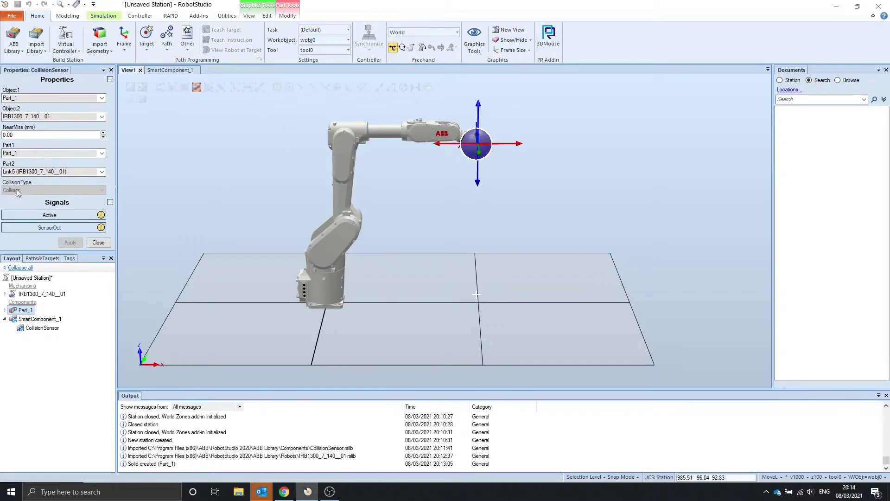
Slide the sphere along X into the robot's upper arm, and pull it back out clear of the wrist.
{"action": "left_click_drag", "start_coordinate": [510, 147], "coordinate": [462, 146]}
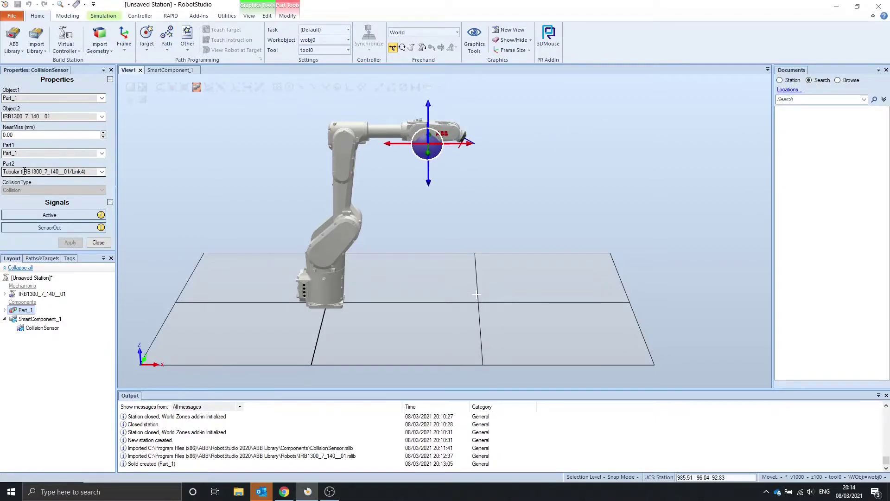
{"action": "left_click_drag", "start_coordinate": [468, 149], "coordinate": [567, 143]}
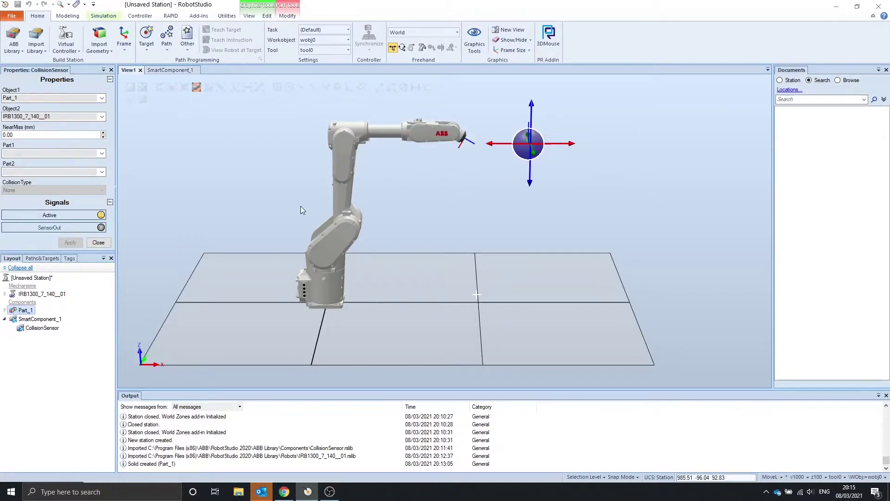
Add a Highlighter beside the CollisionSensor in SmartComponent_1 and bind the sensor's Part2 to the Highlighter's Object.
{"action": "left_click", "coordinate": [170, 70]}
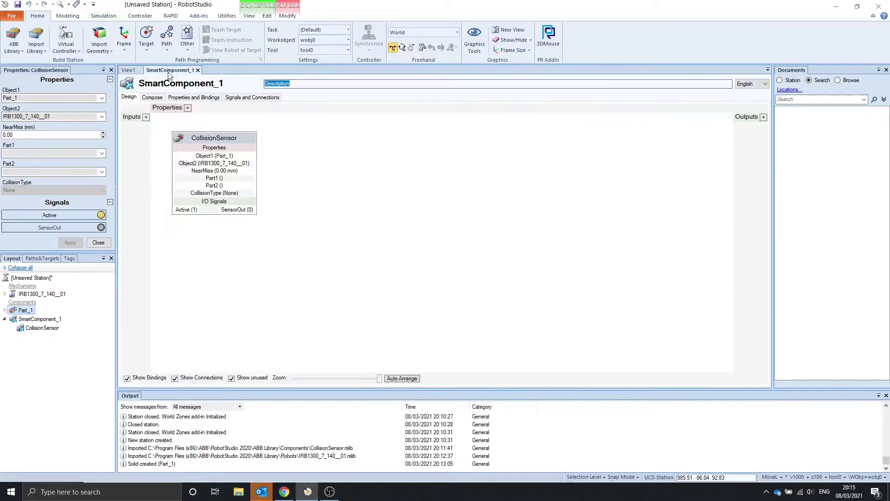
{"action": "right_click", "coordinate": [296, 165]}
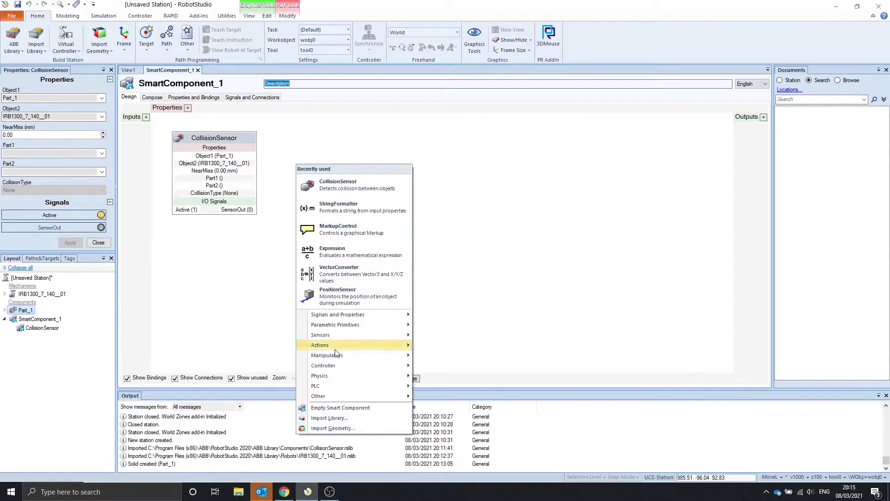
{"action": "mouse_move", "coordinate": [332, 396]}
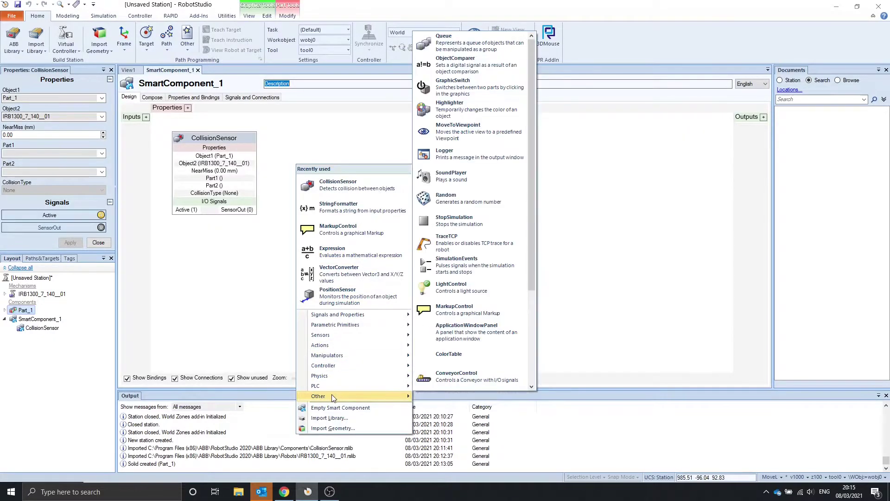
{"action": "left_click", "coordinate": [491, 111]}
{"action": "mouse_move", "coordinate": [442, 131]}
{"action": "left_mouse_down"}
{"action": "mouse_move", "coordinate": [343, 161]}
{"action": "mouse_move", "coordinate": [356, 163]}
{"action": "left_mouse_up"}
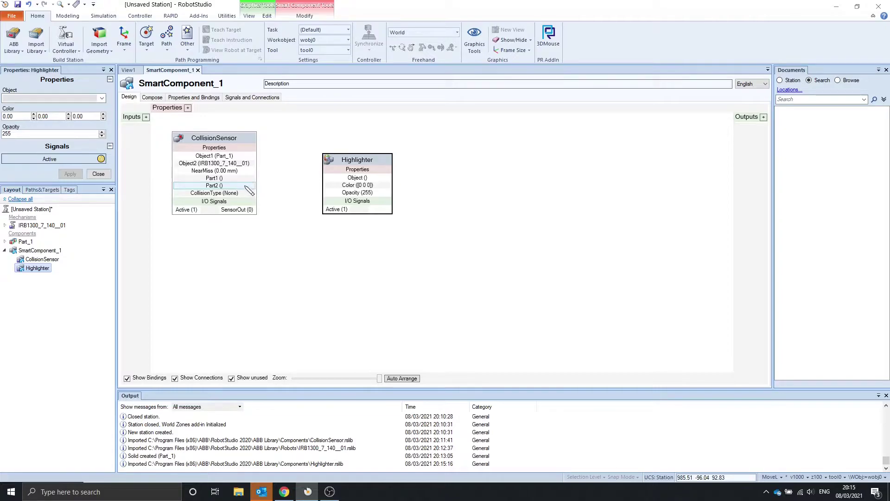
{"action": "left_click_drag", "start_coordinate": [250, 188], "coordinate": [334, 179]}
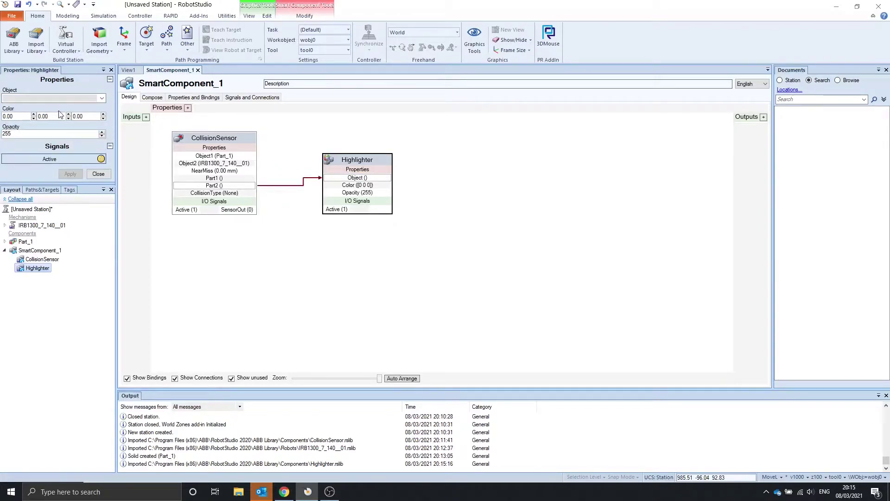
Set the Highlighter's first color component to 255 for red highlighting and apply it.
{"action": "double_click", "coordinate": [16, 115]}
{"action": "type", "text": "0"}
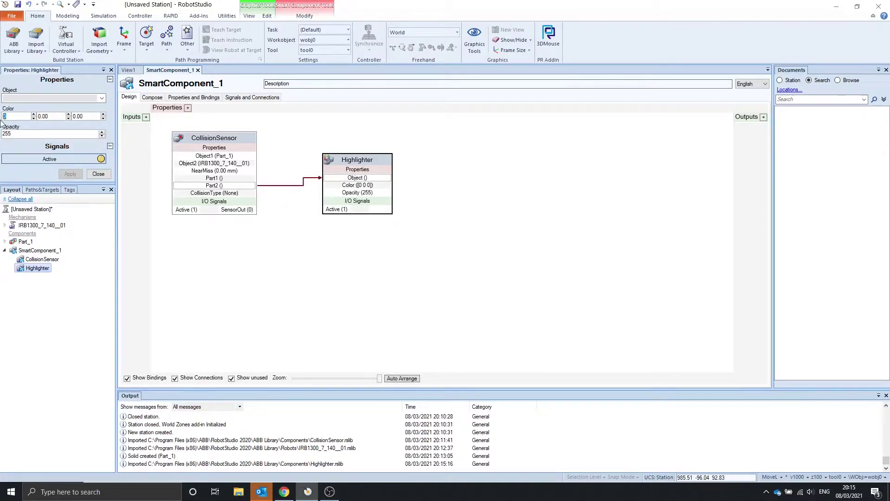
{"action": "type", "text": "55"}
{"action": "left_click", "coordinate": [71, 174]}
Move the sphere along X near the robot's wrist in the 3D view to test the collision highlighting.
{"action": "left_click", "coordinate": [129, 70]}
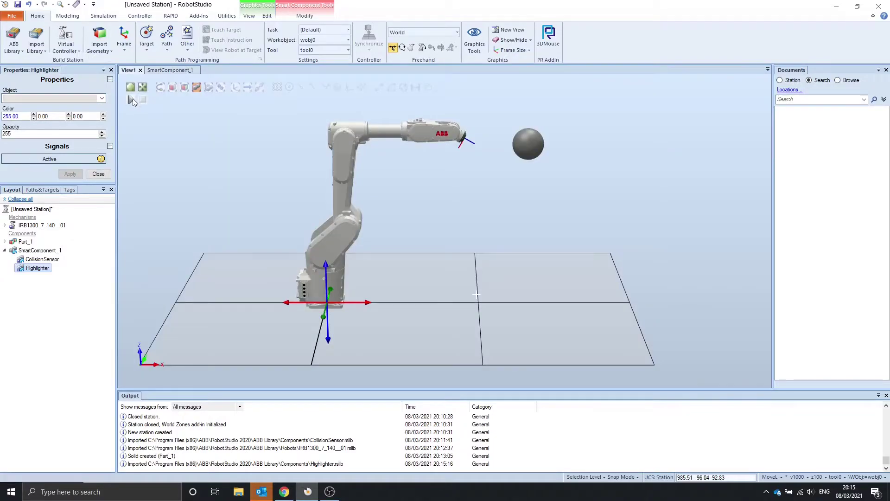
{"action": "left_click", "coordinate": [533, 143]}
{"action": "mouse_move", "coordinate": [570, 147]}
{"action": "left_mouse_down"}
{"action": "mouse_move", "coordinate": [491, 159]}
{"action": "mouse_move", "coordinate": [445, 159]}
{"action": "mouse_move", "coordinate": [475, 159]}
{"action": "mouse_move", "coordinate": [452, 149]}
{"action": "mouse_move", "coordinate": [418, 156]}
{"action": "mouse_move", "coordinate": [423, 144]}
{"action": "mouse_move", "coordinate": [536, 144]}
{"action": "mouse_move", "coordinate": [547, 139]}
{"action": "mouse_move", "coordinate": [457, 141]}
{"action": "mouse_move", "coordinate": [553, 133]}
{"action": "left_mouse_up"}
Set the CollisionSensor's NearMiss distance to 50 mm and apply it.
{"action": "left_click", "coordinate": [168, 70]}
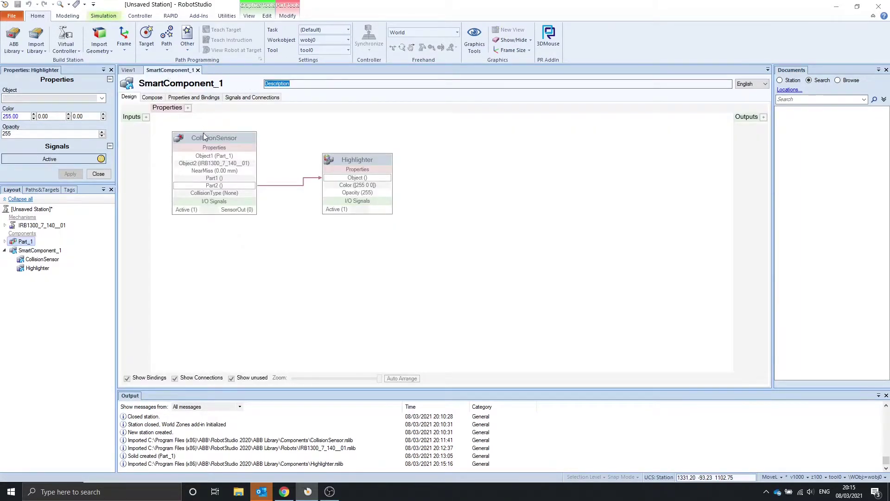
{"action": "left_click", "coordinate": [34, 260]}
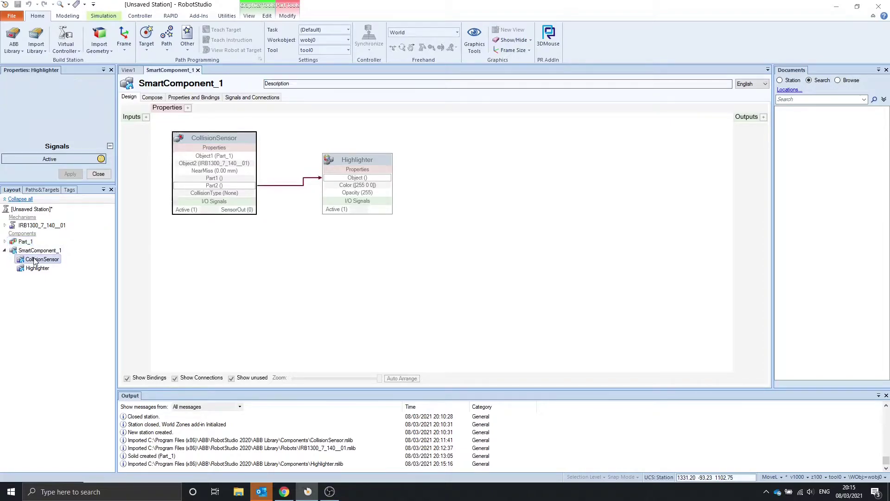
{"action": "left_click", "coordinate": [5, 104]}
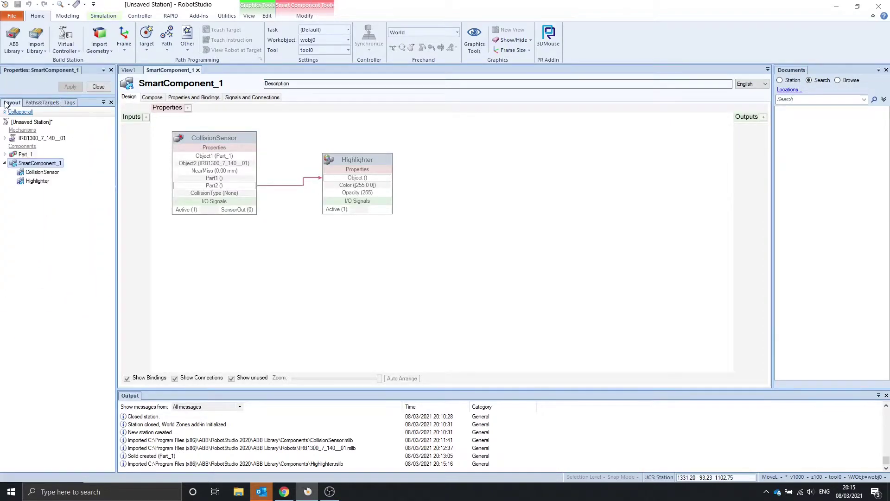
{"action": "type", "text": "50"}
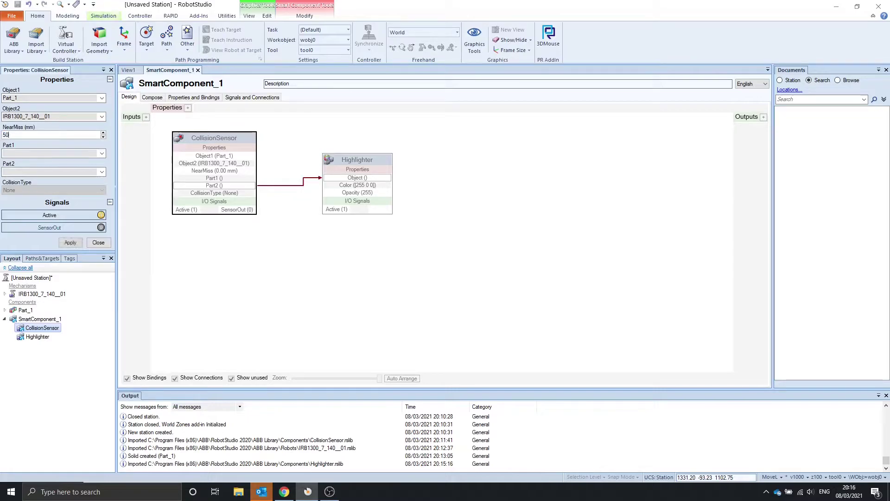
{"action": "left_click", "coordinate": [69, 243]}
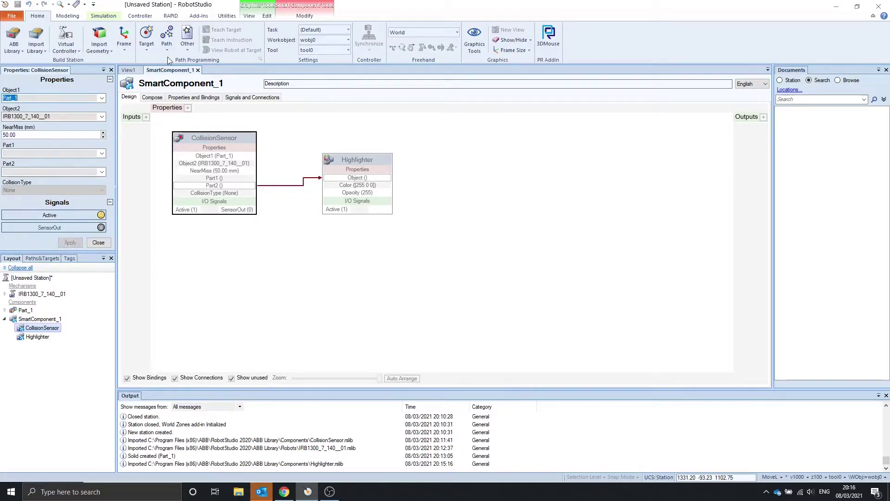
Slide the sphere along X to just short of the robot's flange and examine the near-miss highlighting up close.
{"action": "left_click", "coordinate": [126, 72]}
{"action": "left_click", "coordinate": [508, 144]}
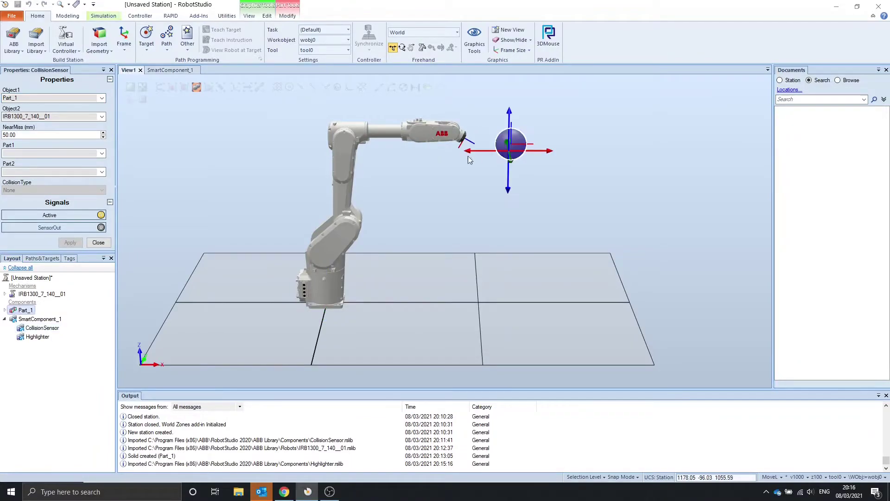
{"action": "left_click_drag", "start_coordinate": [477, 153], "coordinate": [458, 156]}
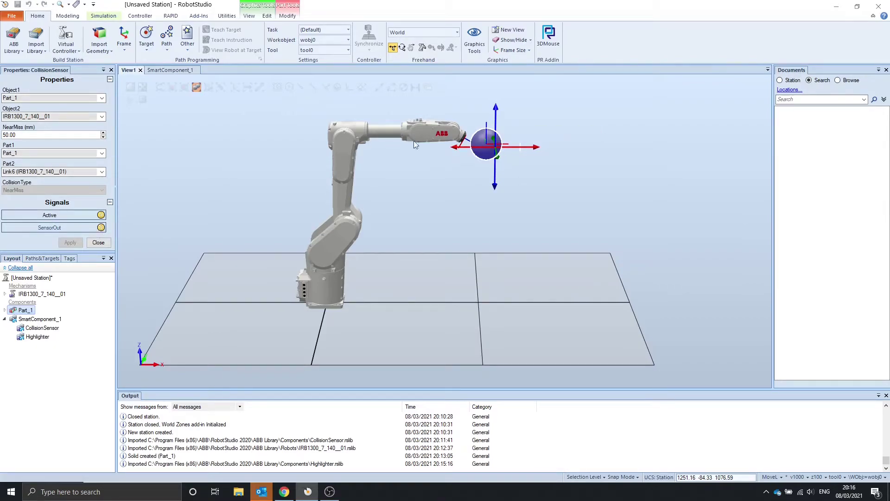
{"action": "scroll", "coordinate": [439, 135], "scroll_direction": "up", "scroll_amount": 5}
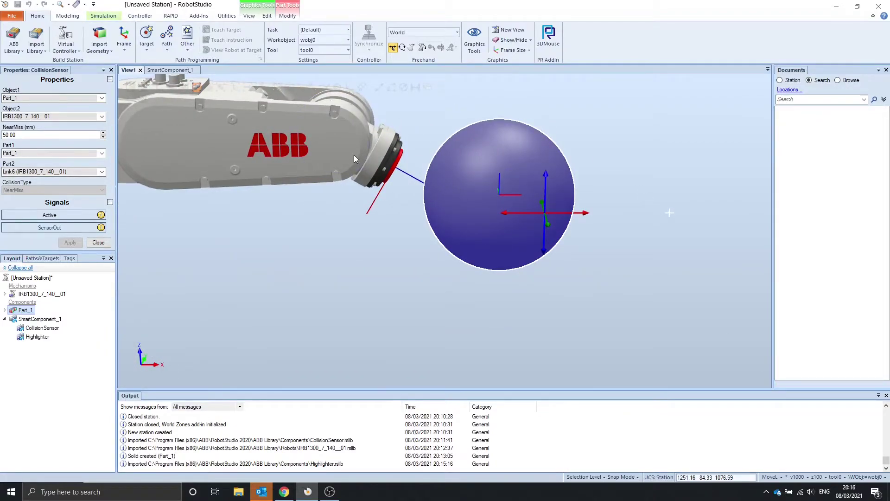
{"action": "scroll", "coordinate": [493, 180], "scroll_direction": "down", "scroll_amount": 3}
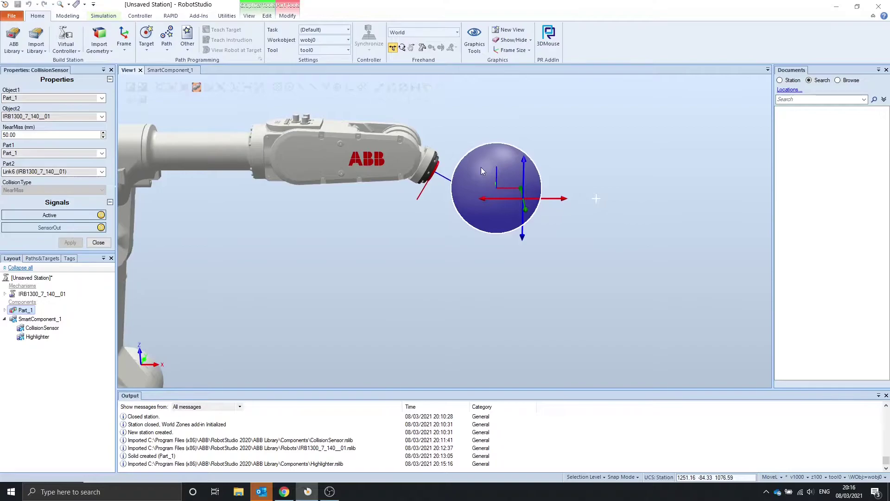
{"action": "scroll", "coordinate": [443, 172], "scroll_direction": "up", "scroll_amount": 3}
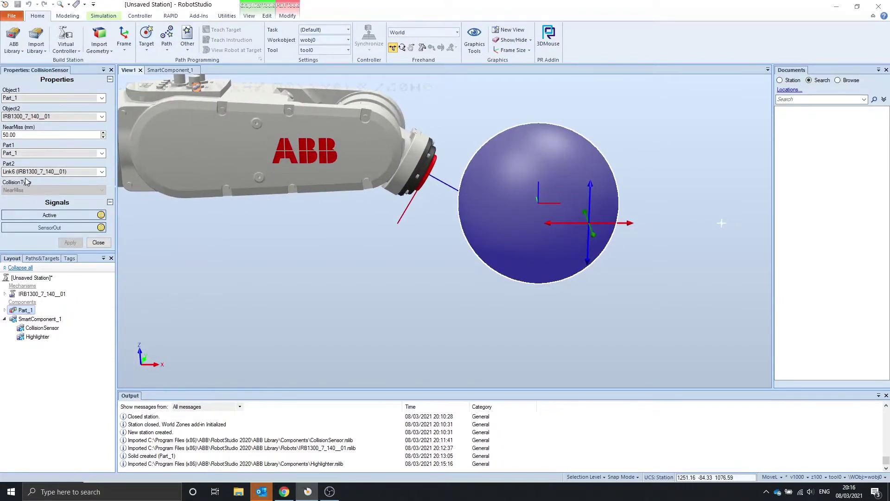
Move the sphere from the flange back along the robot's arm to test the link highlighting.
{"action": "scroll", "coordinate": [478, 204], "scroll_direction": "down", "scroll_amount": 3}
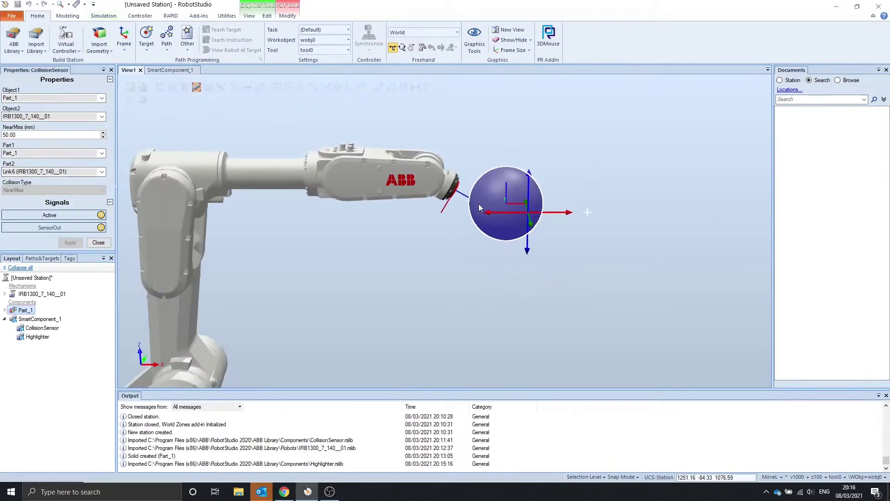
{"action": "scroll", "coordinate": [666, 148], "scroll_direction": "down", "scroll_amount": 1}
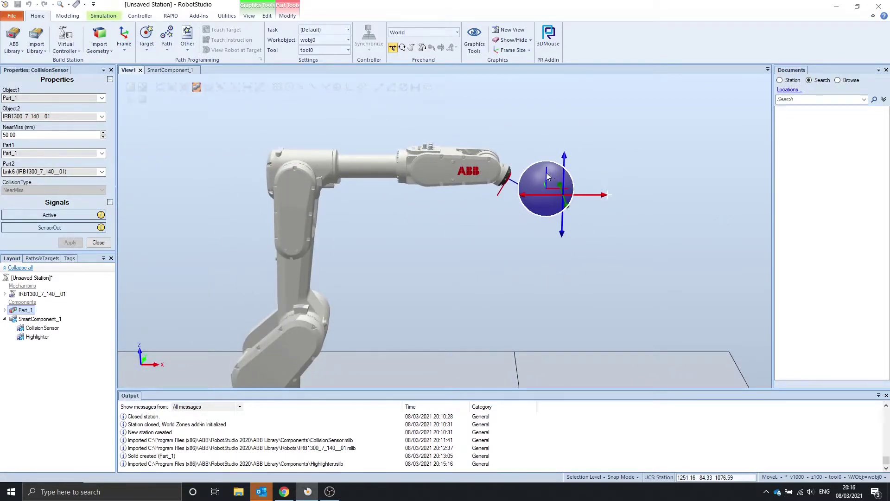
{"action": "left_click_drag", "start_coordinate": [567, 166], "coordinate": [331, 145]}
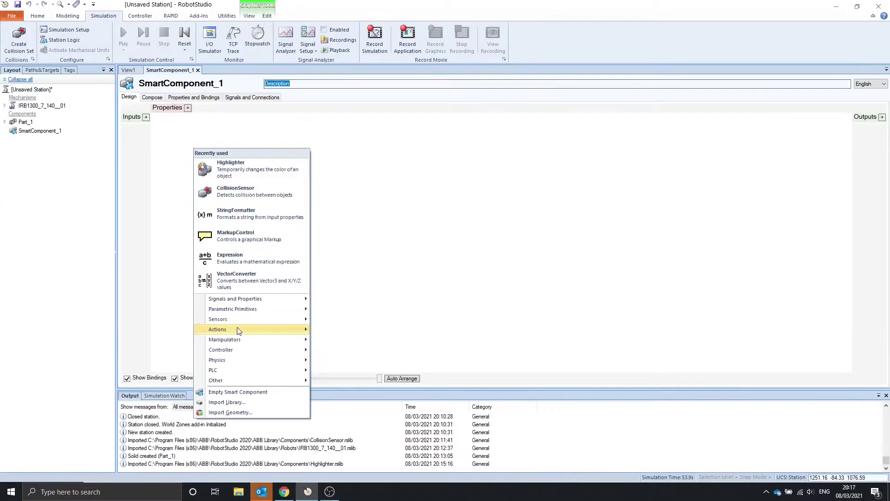
Add a LineSensor to SmartComponent_1.
{"action": "mouse_move", "coordinate": [238, 323]}
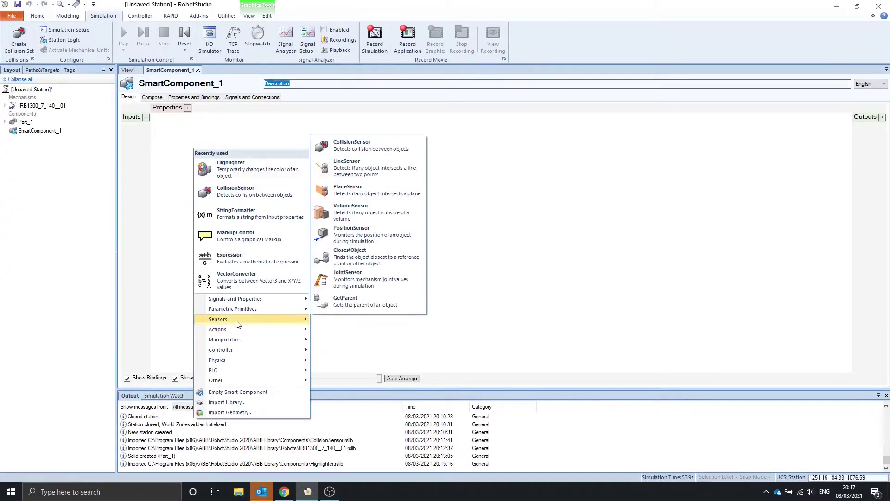
{"action": "left_click", "coordinate": [365, 169]}
{"action": "left_click", "coordinate": [233, 135]}
Move the LineSensor about 379 mm along X in the 3D view, out of the robot's base.
{"action": "left_click", "coordinate": [128, 70]}
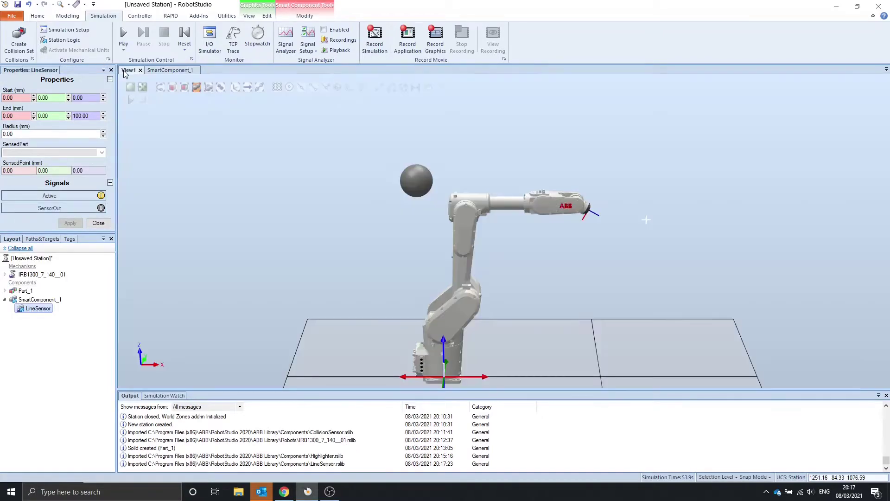
{"action": "scroll", "coordinate": [452, 301], "scroll_direction": "up", "scroll_amount": 2}
{"action": "scroll", "coordinate": [290, 214], "scroll_direction": "up", "scroll_amount": 8}
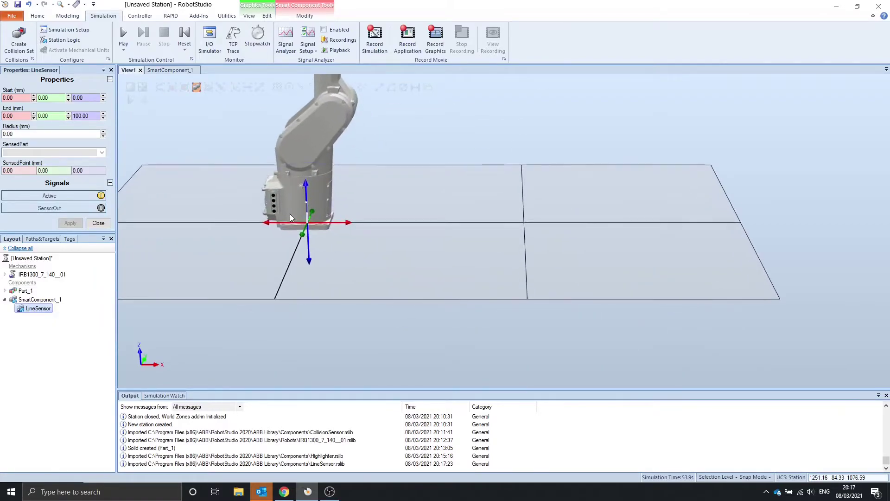
{"action": "scroll", "coordinate": [342, 244], "scroll_direction": "up", "scroll_amount": 3}
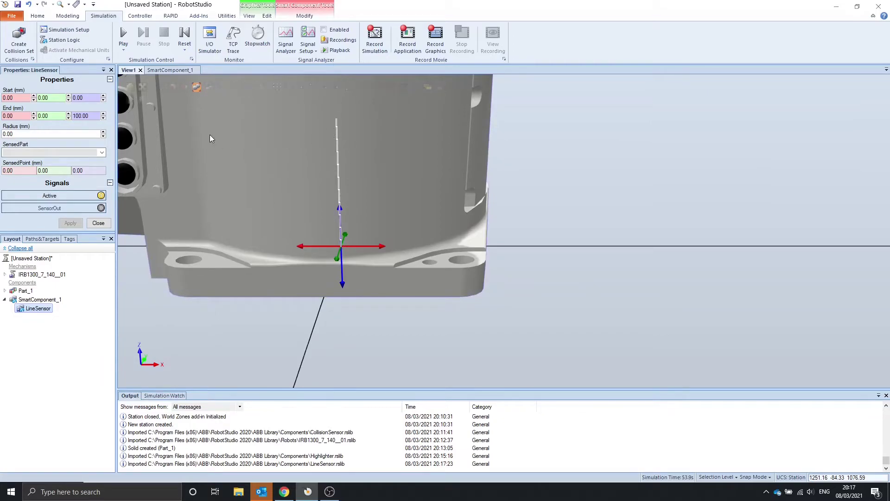
{"action": "scroll", "coordinate": [243, 145], "scroll_direction": "down", "scroll_amount": 3}
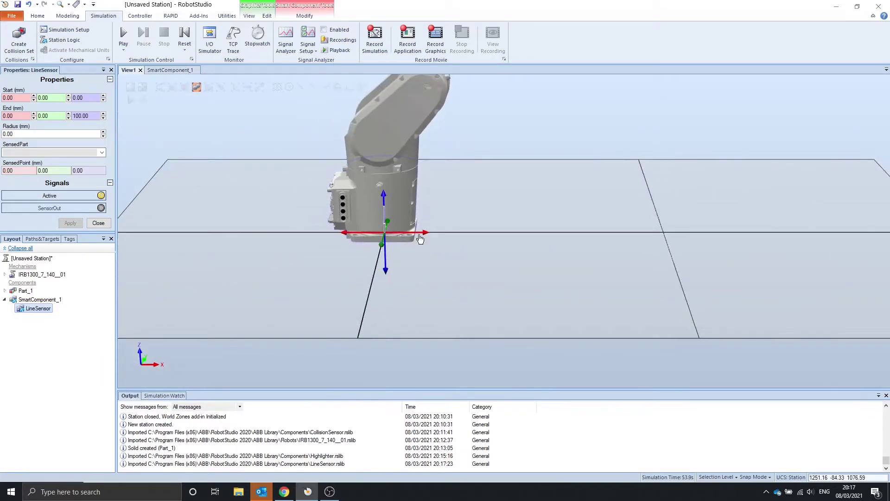
{"action": "left_click_drag", "start_coordinate": [417, 233], "coordinate": [527, 228]}
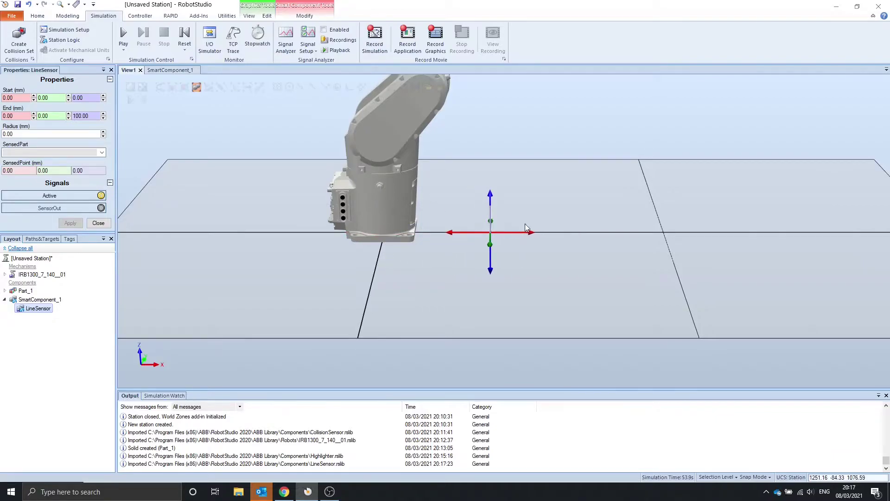
{"action": "left_click", "coordinate": [547, 157]}
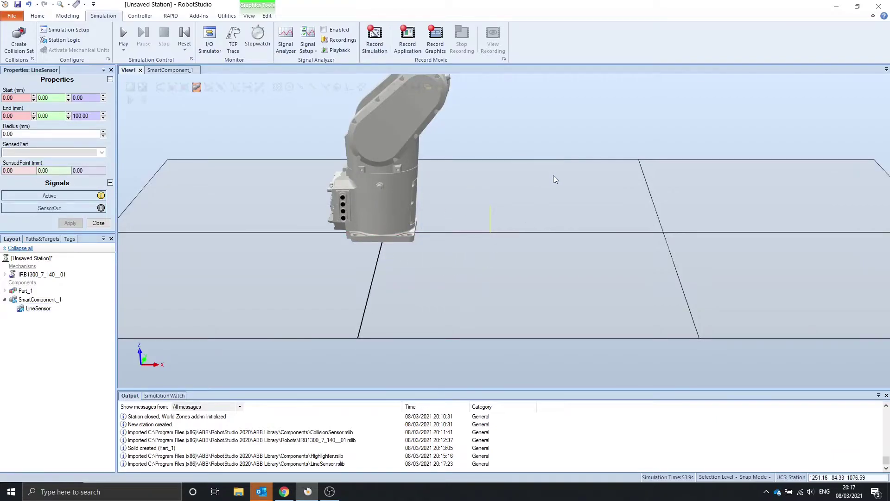
Close and reopen the LineSensor's properties to refresh its start and end coordinates.
{"action": "scroll", "coordinate": [553, 175], "scroll_direction": "up", "scroll_amount": 5}
{"action": "scroll", "coordinate": [555, 179], "scroll_direction": "down", "scroll_amount": 3}
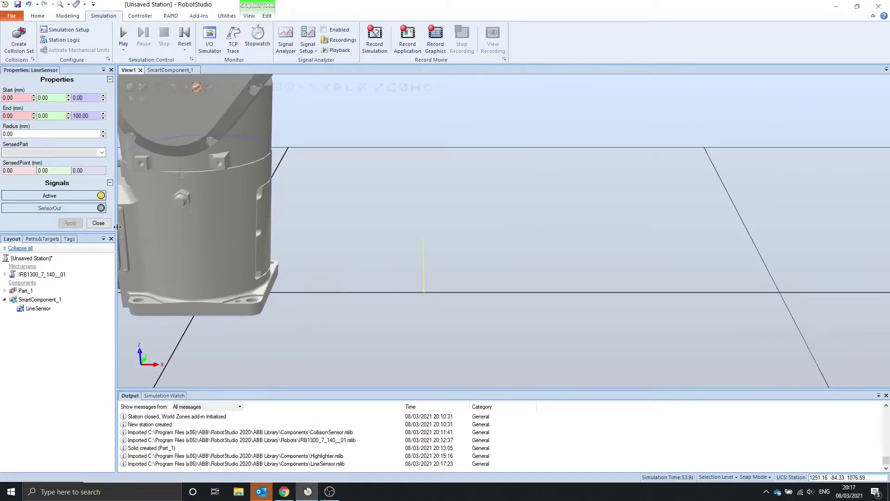
{"action": "left_click", "coordinate": [98, 223]}
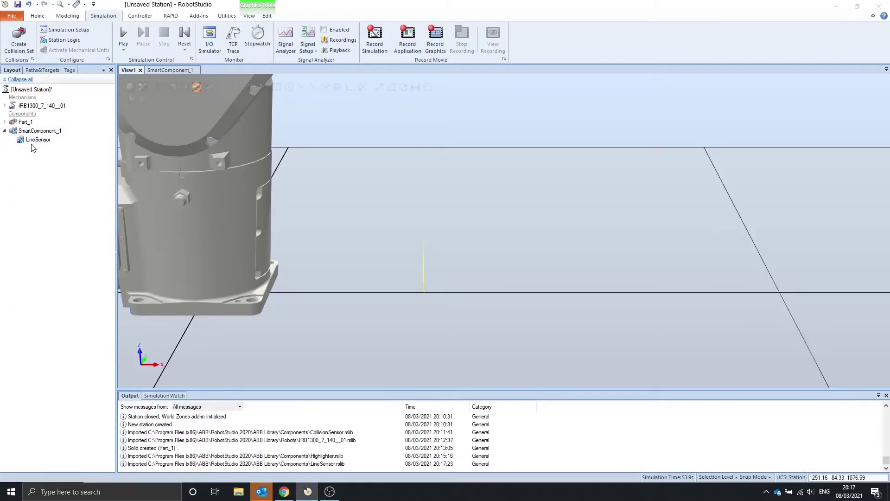
{"action": "right_click", "coordinate": [32, 140]}
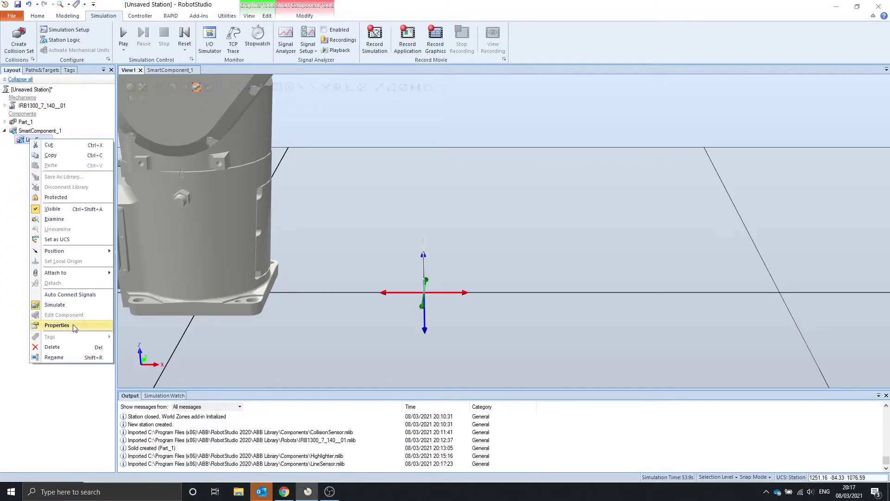
{"action": "left_click", "coordinate": [57, 324]}
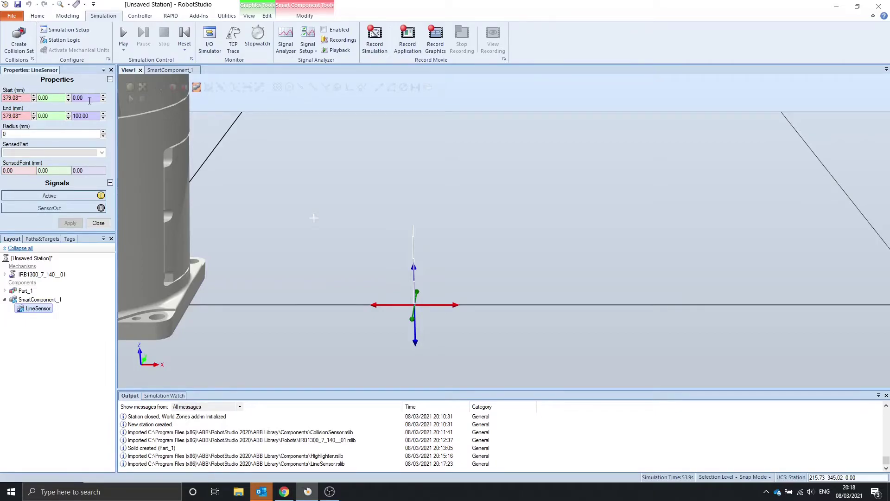
Set the LineSensor's radius to 10 mm and apply it.
{"action": "scroll", "coordinate": [407, 94], "scroll_direction": "up", "scroll_amount": 3}
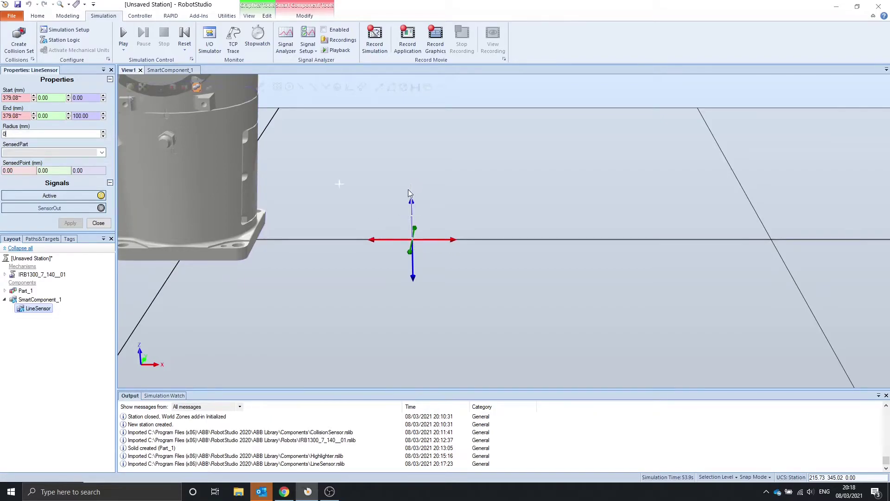
{"action": "scroll", "coordinate": [409, 191], "scroll_direction": "up", "scroll_amount": 3}
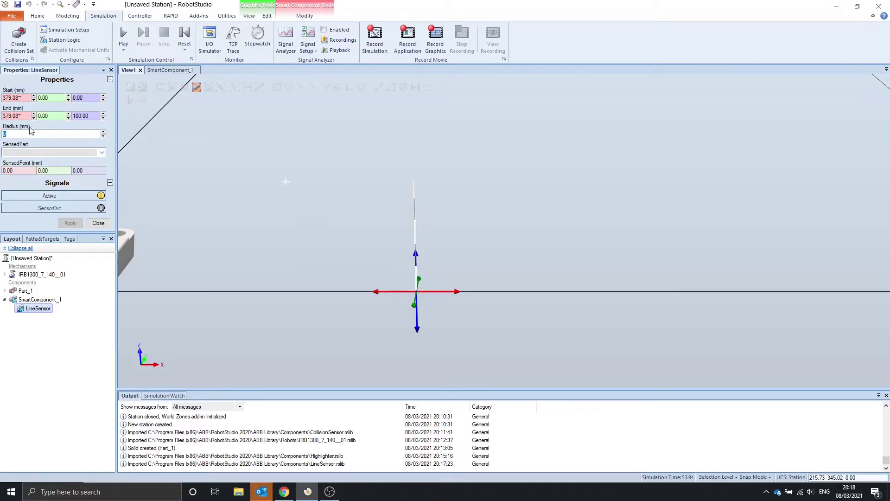
{"action": "type", "text": "10"}
{"action": "left_click", "coordinate": [71, 223]}
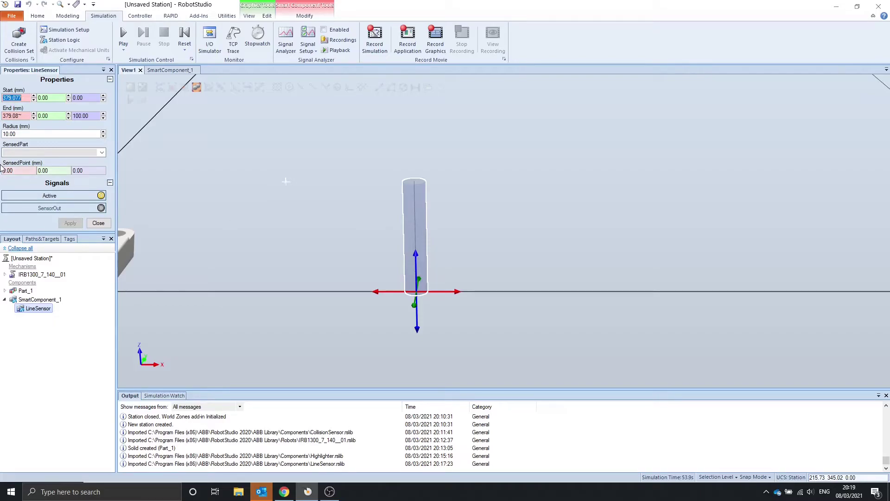
Set the Z coordinate of the LineSensor's end point to 300 mm and apply it.
{"action": "scroll", "coordinate": [384, 229], "scroll_direction": "down", "scroll_amount": 3}
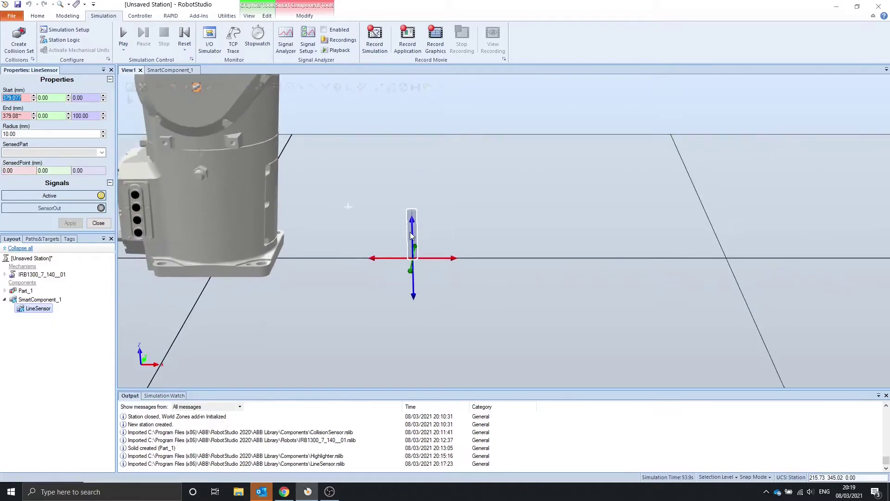
{"action": "scroll", "coordinate": [384, 229], "scroll_direction": "up", "scroll_amount": 2}
{"action": "left_click", "coordinate": [79, 115]}
{"action": "type", "text": "30"}
{"action": "left_click", "coordinate": [70, 223]}
{"action": "scroll", "coordinate": [518, 262], "scroll_direction": "up", "scroll_amount": 2}
{"action": "scroll", "coordinate": [517, 263], "scroll_direction": "down", "scroll_amount": 3}
{"action": "scroll", "coordinate": [422, 243], "scroll_direction": "up", "scroll_amount": 4}
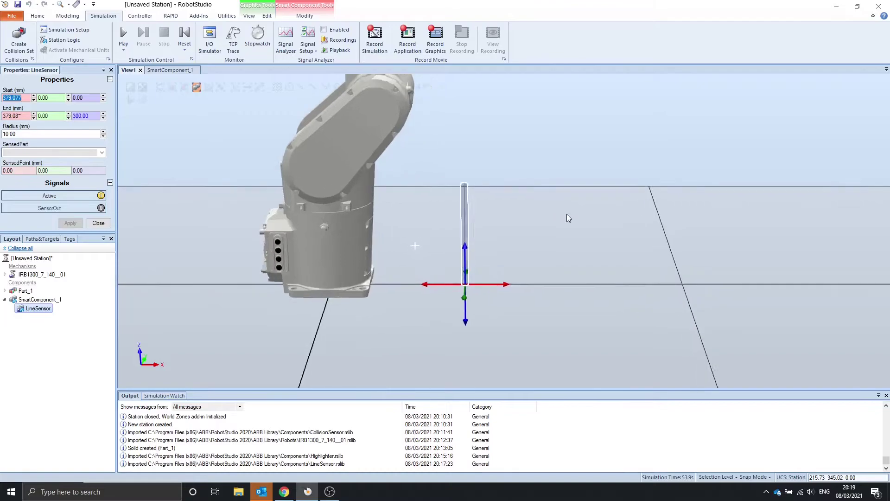
Set the LineSensor's radius to 5 mm and apply it.
{"action": "left_click", "coordinate": [3, 134]}
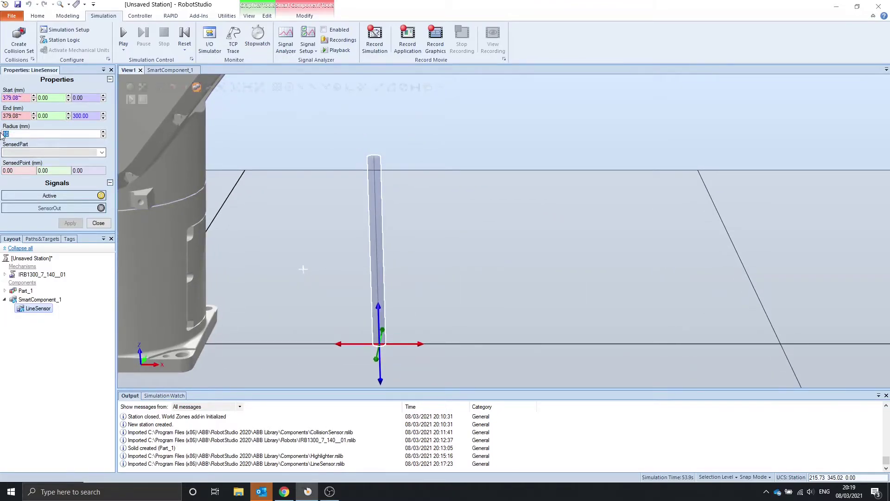
{"action": "type", "text": "5"}
{"action": "left_click", "coordinate": [70, 223]}
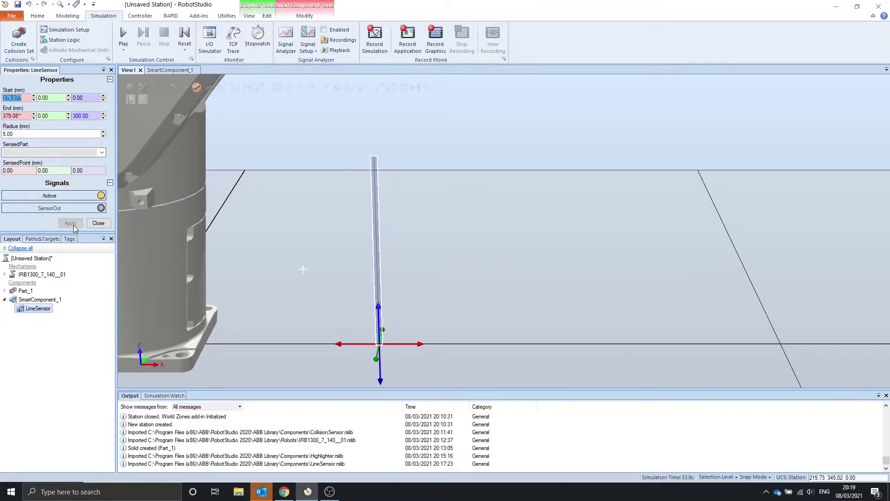
Start the simulation and slide the sphere along X until it sits above the LineSensor.
{"action": "scroll", "coordinate": [463, 264], "scroll_direction": "down", "scroll_amount": 3}
{"action": "scroll", "coordinate": [529, 243], "scroll_direction": "up", "scroll_amount": 1}
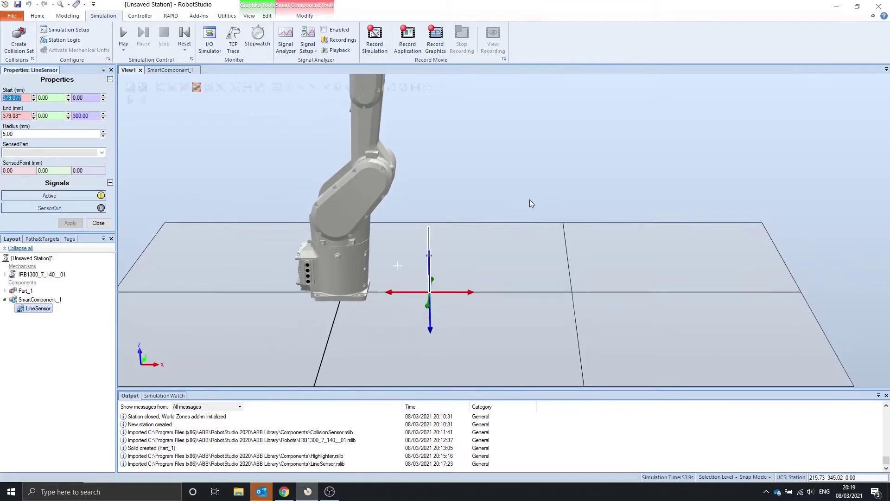
{"action": "scroll", "coordinate": [360, 174], "scroll_direction": "down", "scroll_amount": 2}
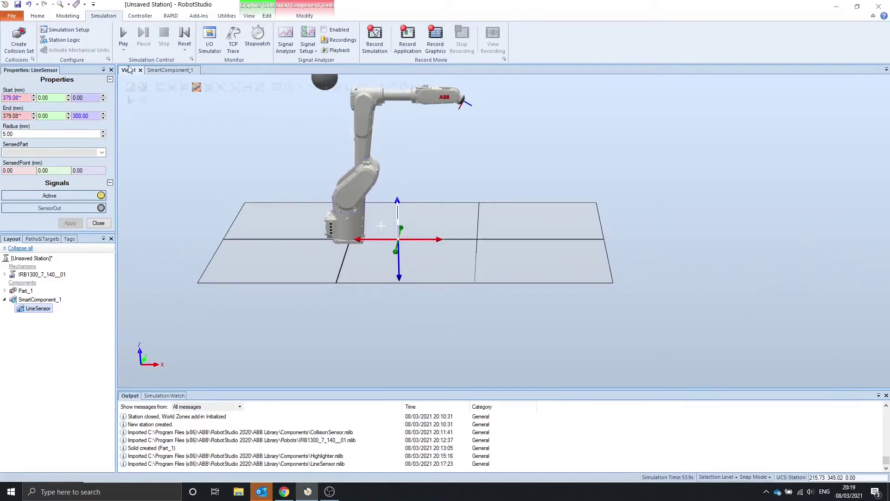
{"action": "left_click", "coordinate": [124, 34]}
{"action": "scroll", "coordinate": [311, 118], "scroll_direction": "down", "scroll_amount": 2}
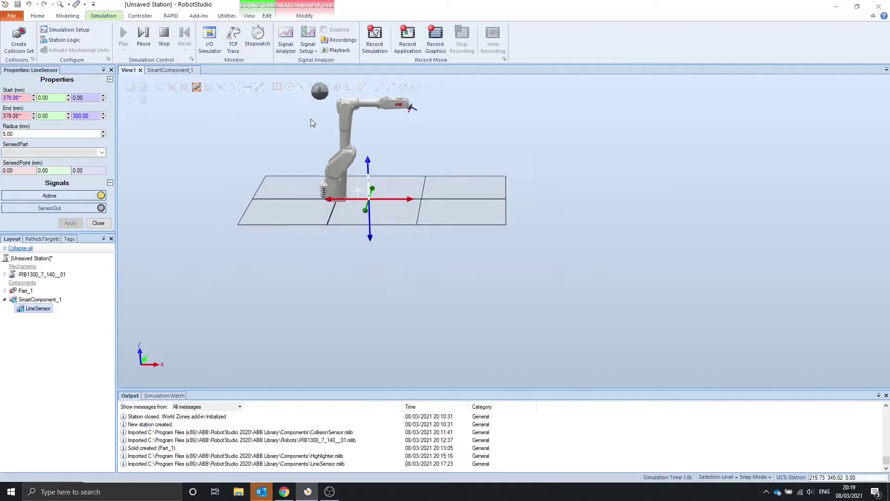
{"action": "left_click", "coordinate": [318, 100]}
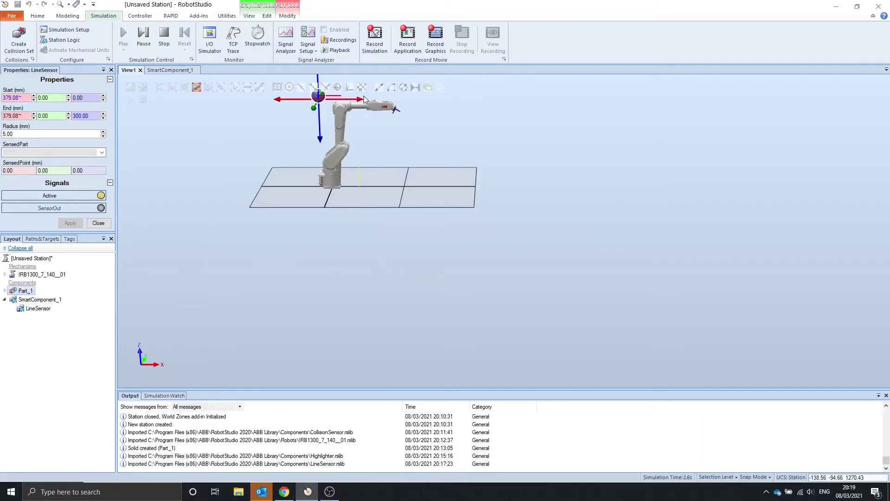
{"action": "left_click_drag", "start_coordinate": [358, 103], "coordinate": [363, 102]}
{"action": "left_click", "coordinate": [355, 131]}
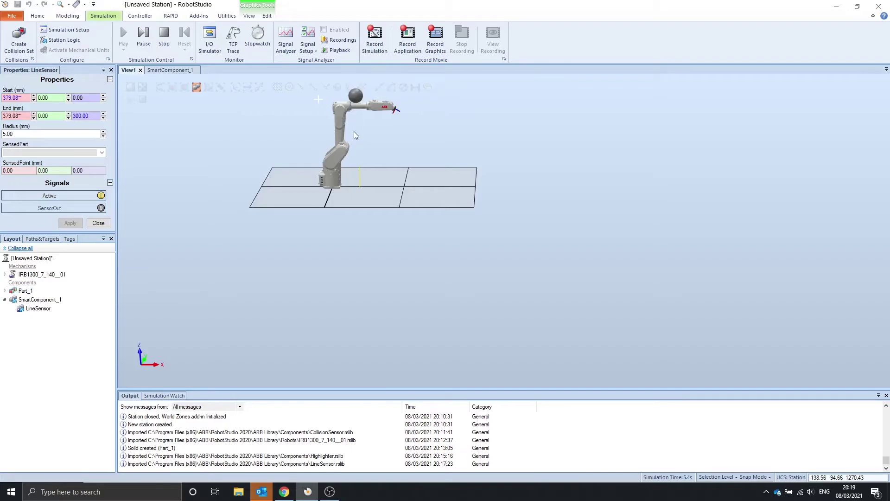
Lower the sphere onto the LineSensor and raise it to the upper part of the line to test the sensed point.
{"action": "left_click", "coordinate": [355, 100]}
{"action": "left_click_drag", "start_coordinate": [357, 138], "coordinate": [369, 215]}
{"action": "scroll", "coordinate": [362, 181], "scroll_direction": "up", "scroll_amount": 10}
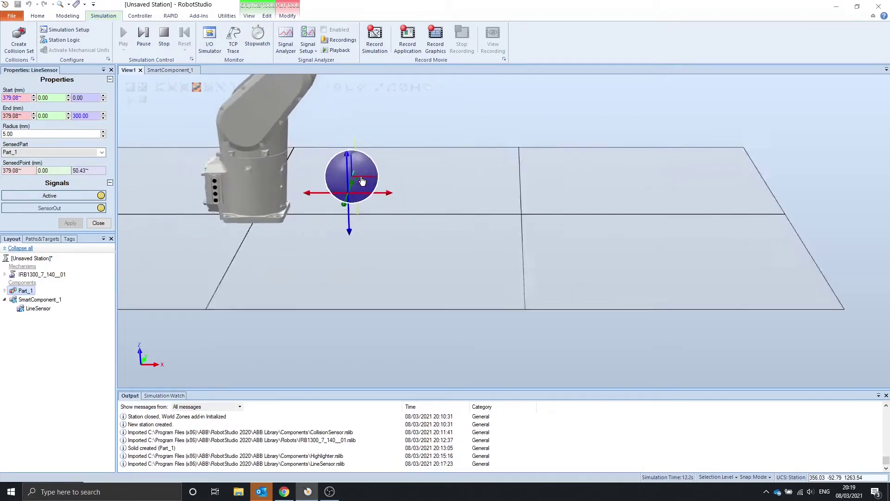
{"action": "left_click_drag", "start_coordinate": [362, 181], "coordinate": [346, 129]}
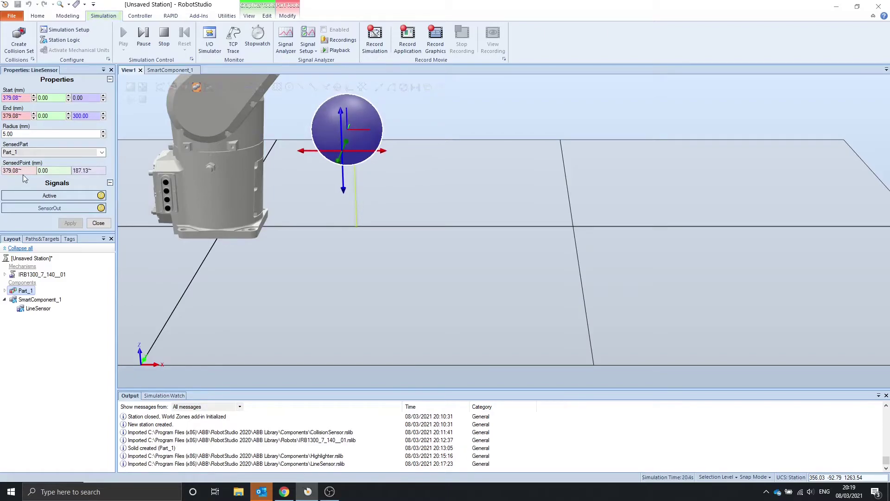
{"action": "left_click", "coordinate": [357, 121]}
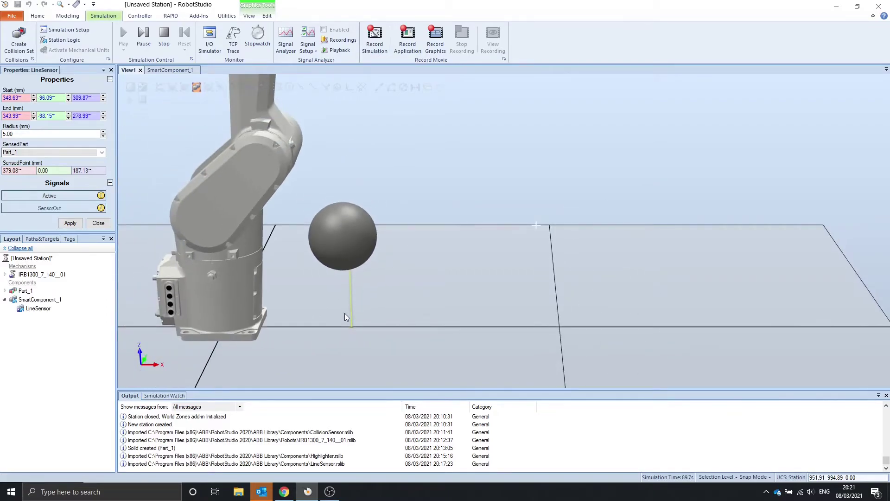
Attach the LineSensor to the IRB1300_7_140__01 robot and update its position to the flange.
{"action": "left_click", "coordinate": [32, 309]}
{"action": "left_click_drag", "start_coordinate": [32, 309], "coordinate": [39, 277]}
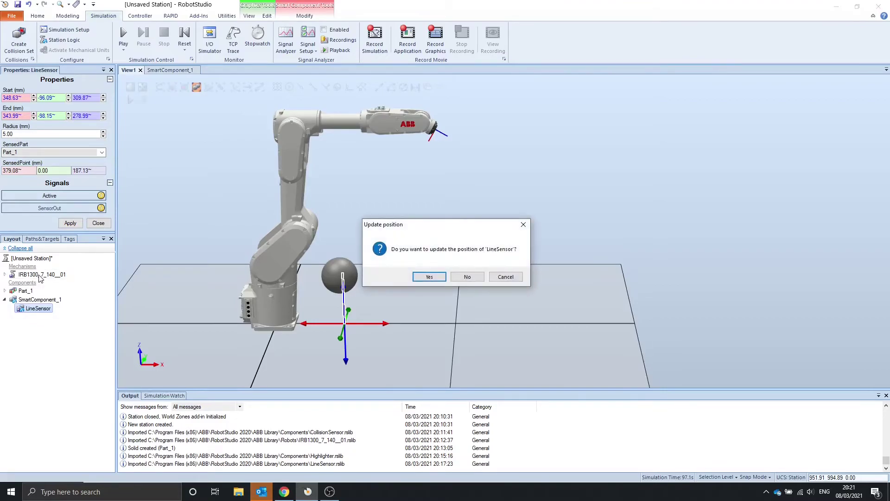
{"action": "left_click", "coordinate": [430, 277]}
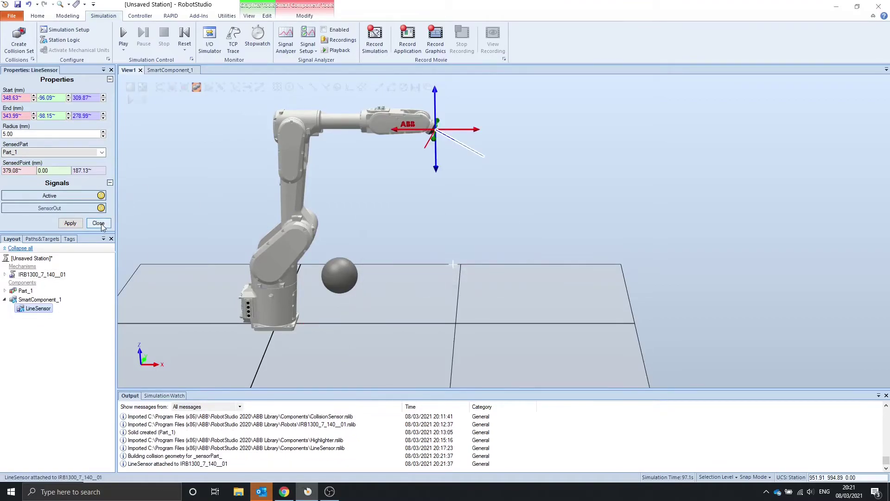
Raise the sphere into the flange-mounted LineSensor and shift it along X to test the detection during simulation.
{"action": "scroll", "coordinate": [389, 202], "scroll_direction": "up", "scroll_amount": 3}
{"action": "scroll", "coordinate": [407, 193], "scroll_direction": "down", "scroll_amount": 1}
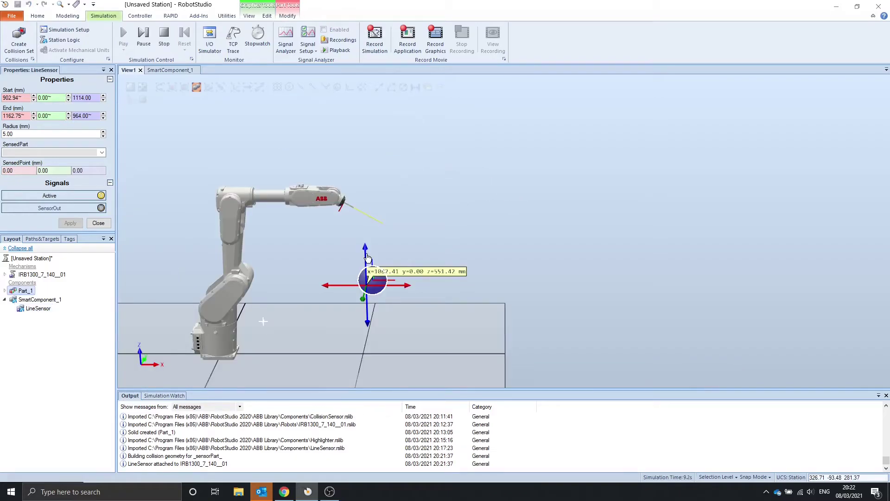
{"action": "left_click_drag", "start_coordinate": [368, 257], "coordinate": [377, 192]}
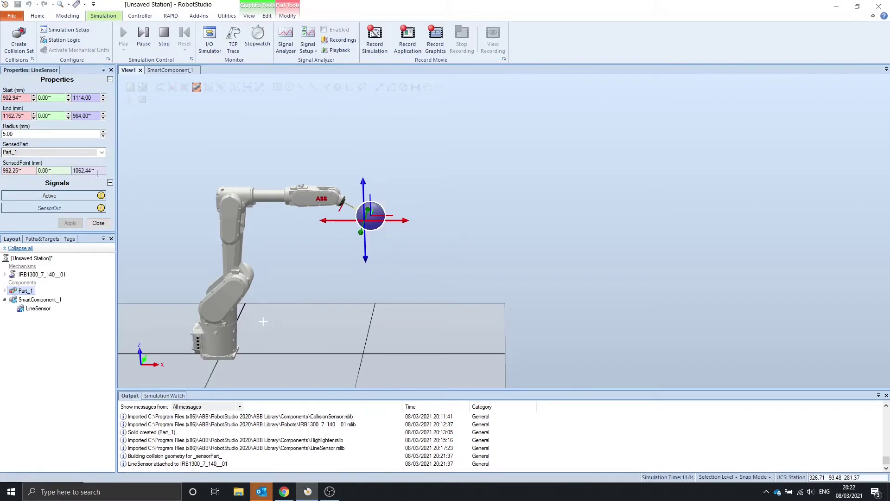
{"action": "scroll", "coordinate": [359, 172], "scroll_direction": "up", "scroll_amount": 4}
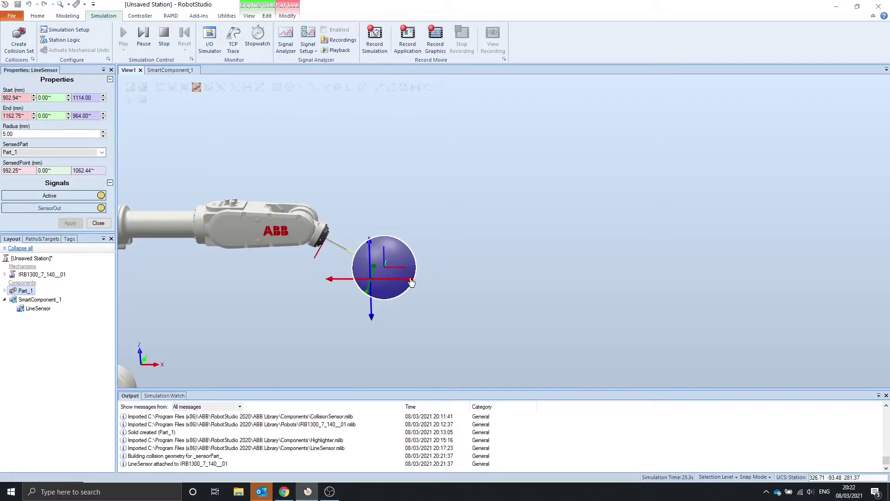
{"action": "left_click_drag", "start_coordinate": [411, 283], "coordinate": [395, 283]}
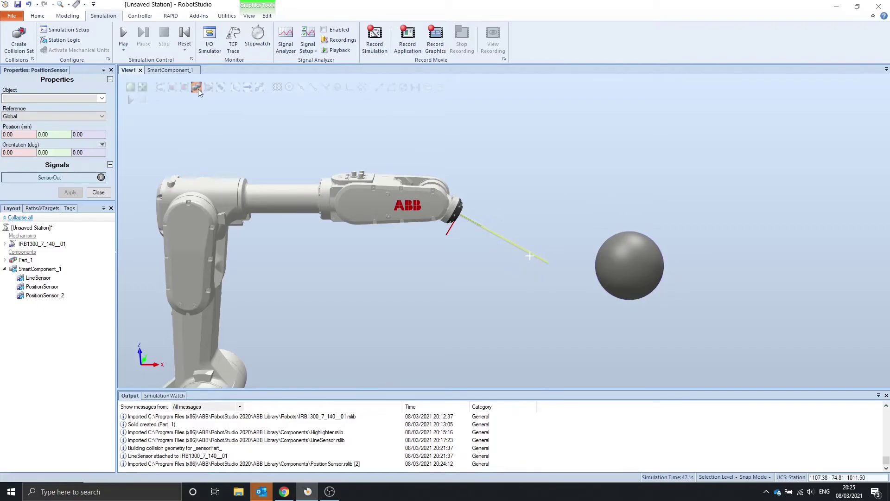
Open the SmartComponent_1 design and examine the PositionSensor and PositionSensor_2 blocks.
{"action": "left_click", "coordinate": [173, 72]}
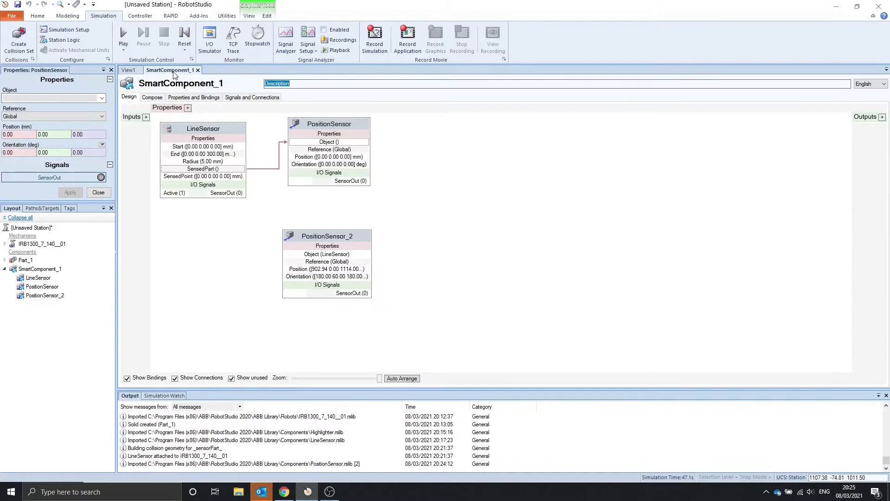
{"action": "left_click", "coordinate": [329, 124]}
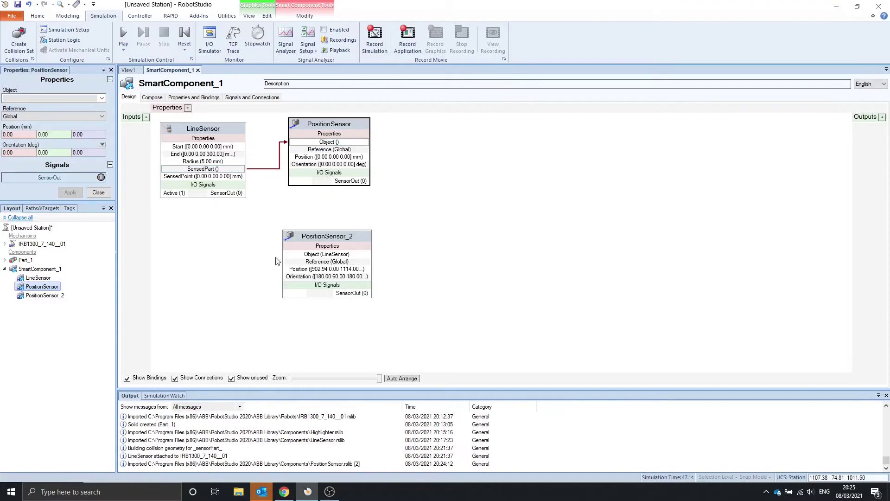
{"action": "left_click", "coordinate": [315, 238]}
{"action": "left_click_drag", "start_coordinate": [316, 238], "coordinate": [314, 232]}
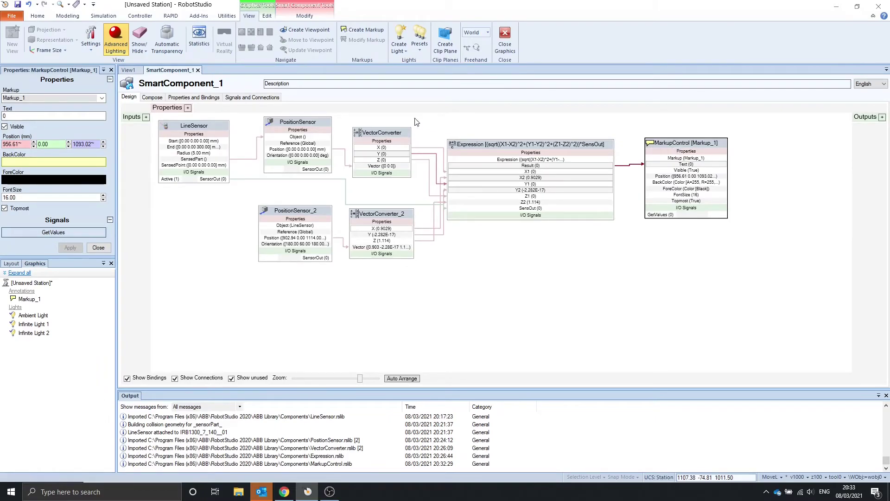
Start the simulation in the 3D view and slide the sphere along X onto the end of the LineSensor.
{"action": "left_click", "coordinate": [128, 70]}
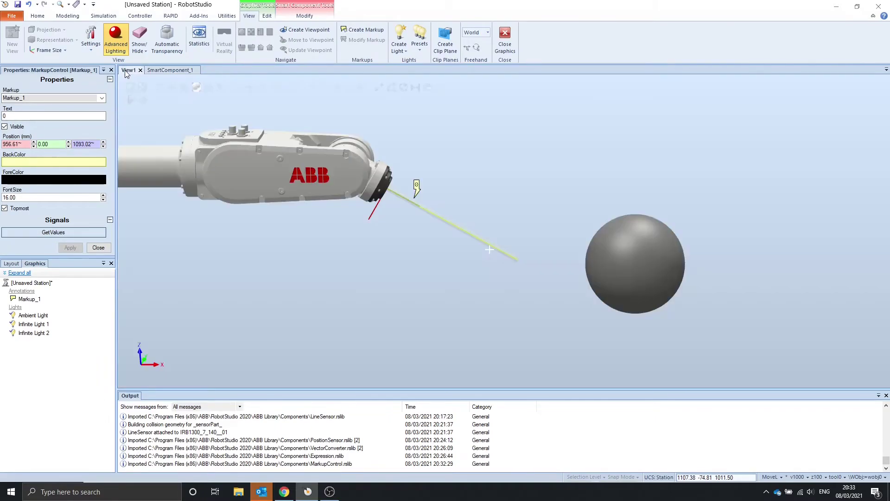
{"action": "scroll", "coordinate": [489, 160], "scroll_direction": "down", "scroll_amount": 5}
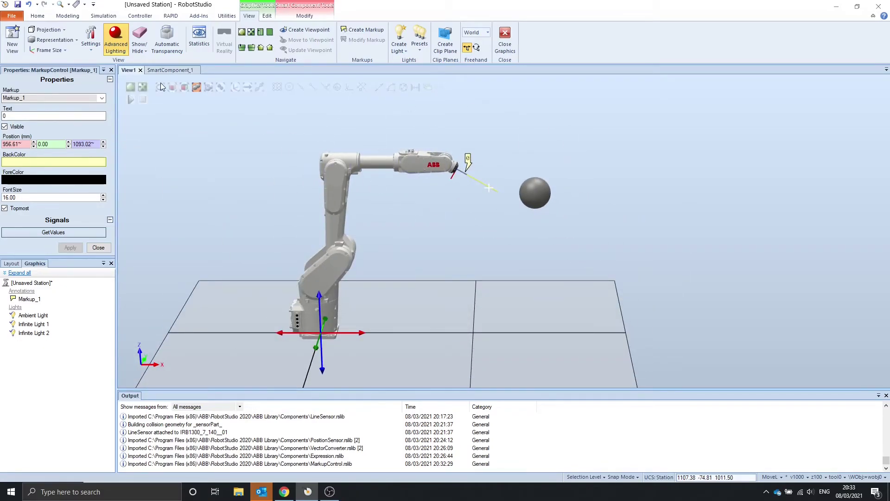
{"action": "left_click", "coordinate": [129, 100]}
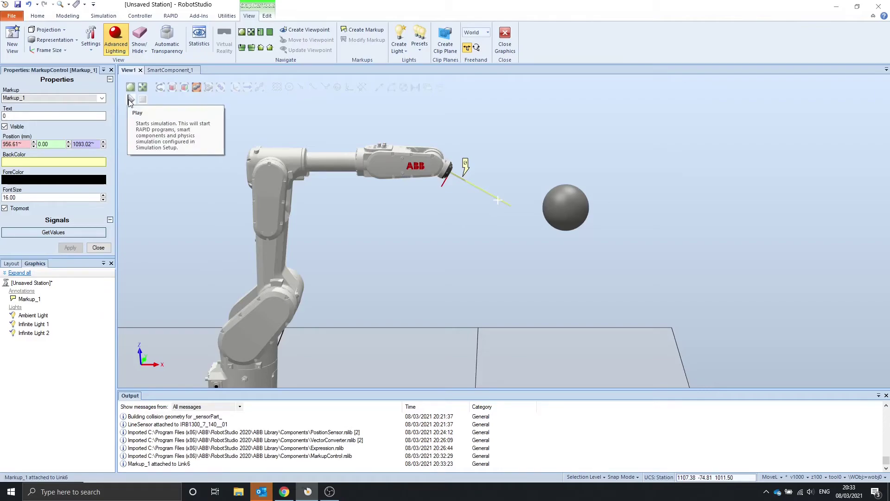
{"action": "left_click", "coordinate": [130, 100]}
{"action": "left_click", "coordinate": [572, 195]}
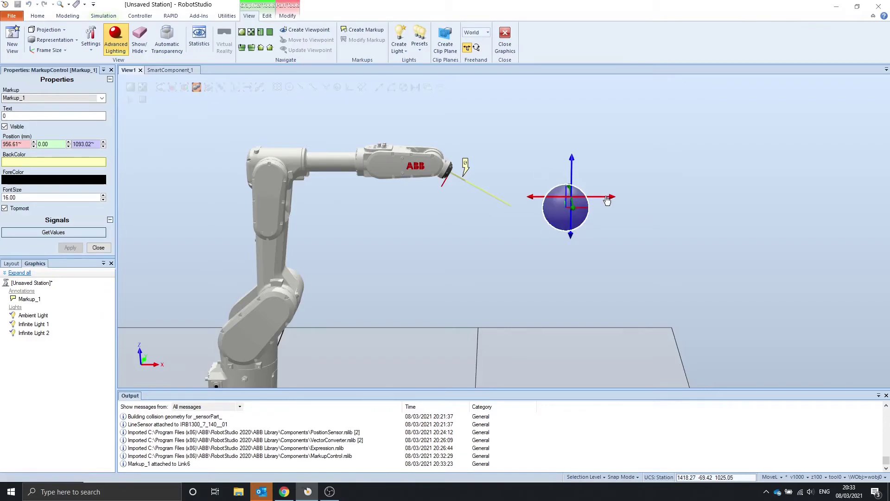
{"action": "left_click_drag", "start_coordinate": [608, 199], "coordinate": [552, 207]}
Slide the sphere along X to about 1000 mm and raise it along Z to test the distance markup.
{"action": "scroll", "coordinate": [467, 153], "scroll_direction": "up", "scroll_amount": 1}
{"action": "scroll", "coordinate": [468, 152], "scroll_direction": "up", "scroll_amount": 1}
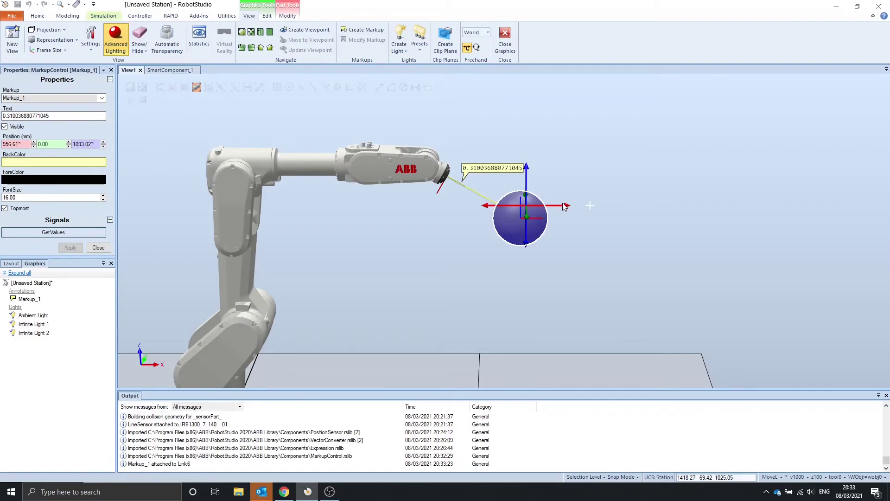
{"action": "left_click_drag", "start_coordinate": [565, 207], "coordinate": [519, 212]}
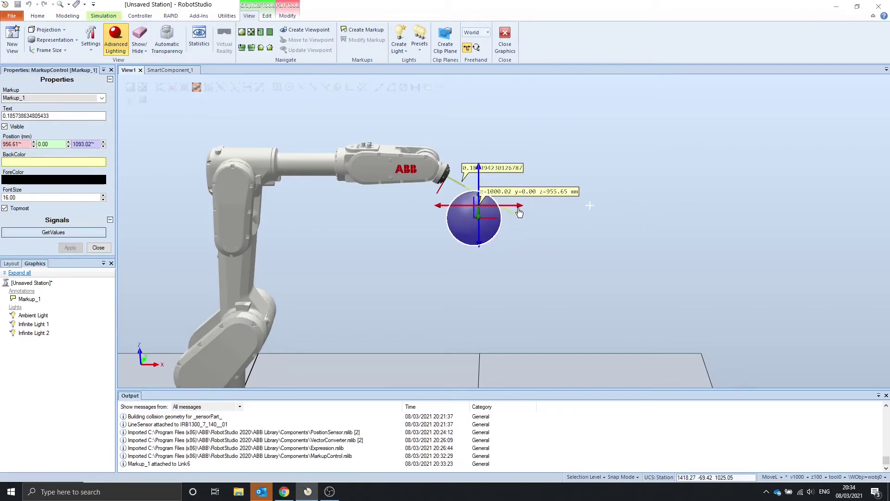
{"action": "left_click_drag", "start_coordinate": [479, 182], "coordinate": [483, 156]}
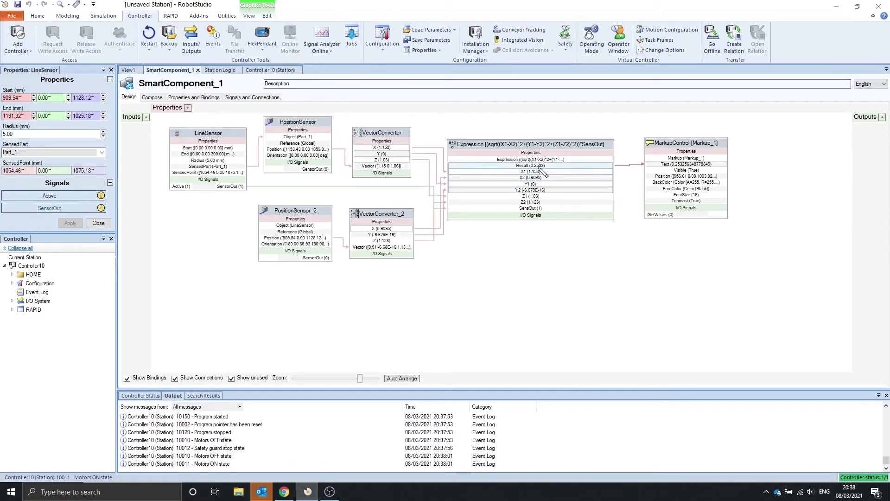
Add a read-only AnalogOutput signal aoDistance with maximum 2 to SmartComponent_1 and bind the Expression's Result to it.
{"action": "left_click", "coordinate": [882, 117]}
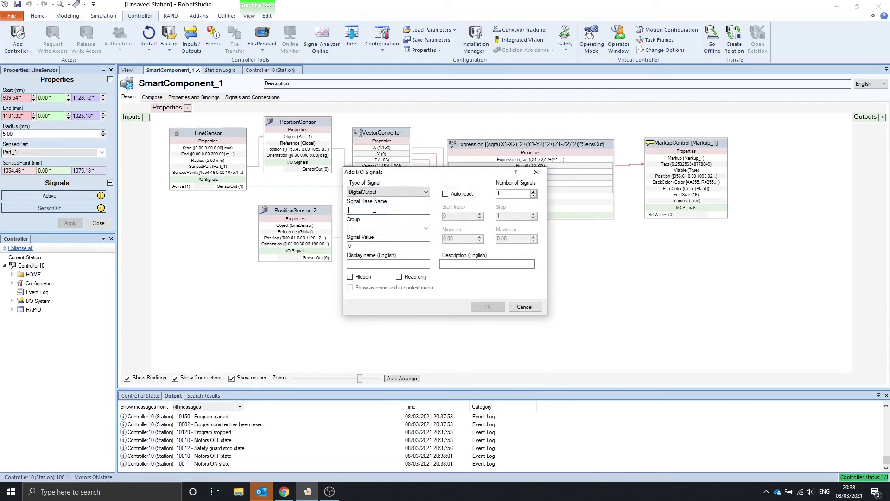
{"action": "type", "text": "aoDistance"}
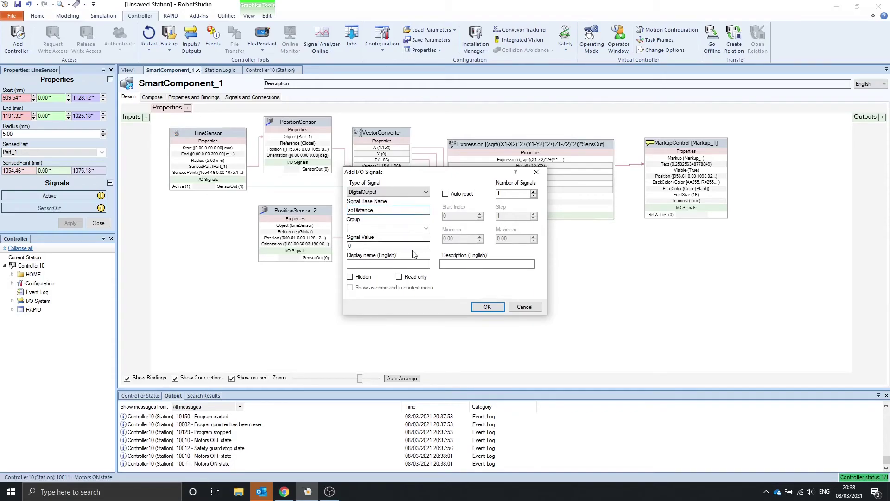
{"action": "left_click", "coordinate": [399, 277]}
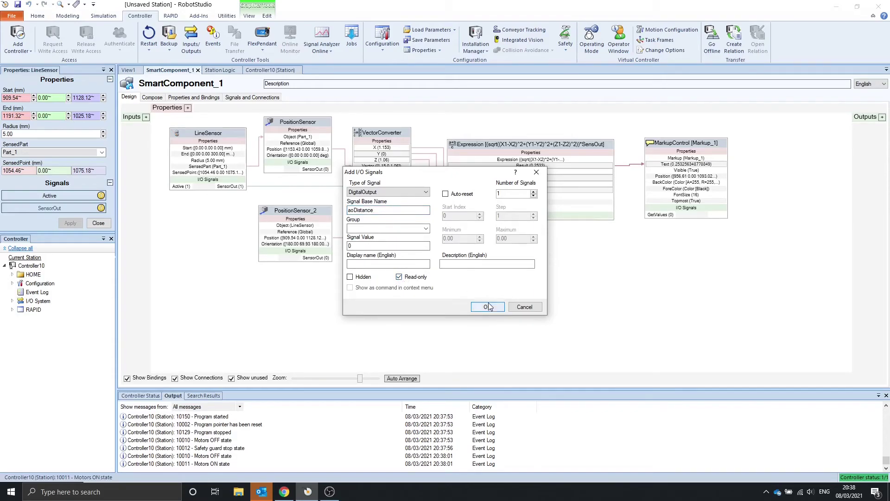
{"action": "left_click", "coordinate": [404, 193]}
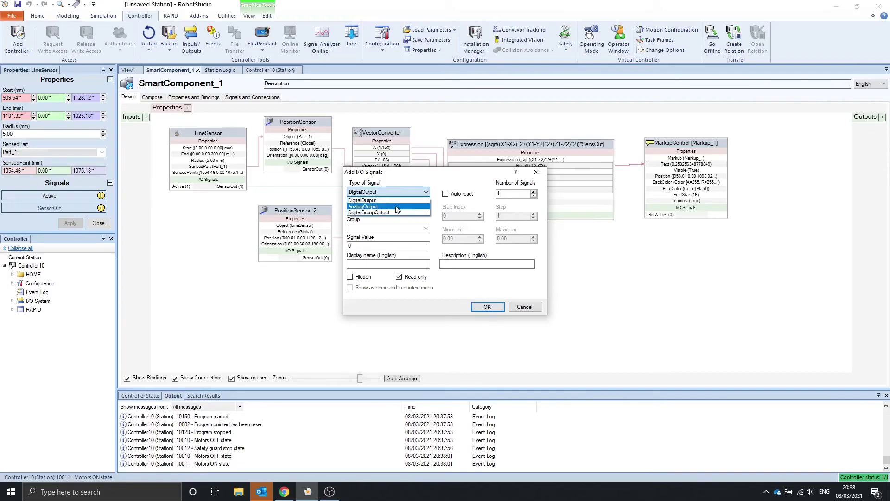
{"action": "left_click", "coordinate": [370, 207]}
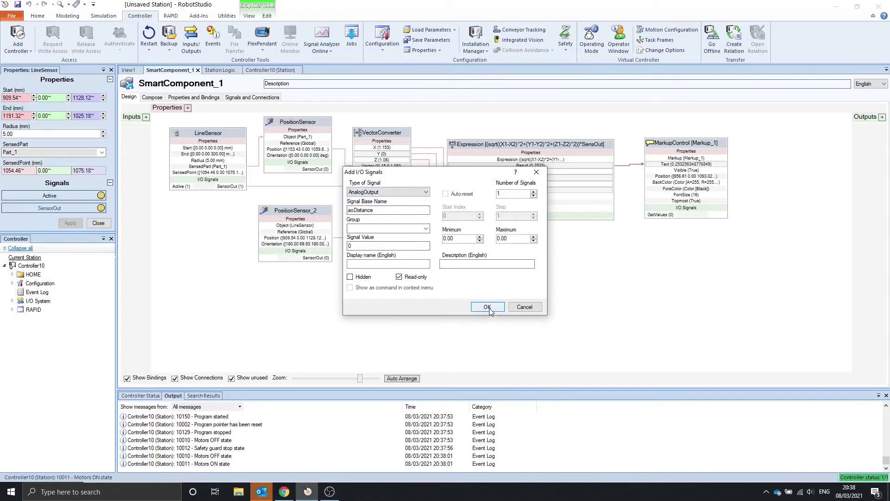
{"action": "double_click", "coordinate": [507, 238]}
{"action": "type", "text": "2"}
{"action": "left_click", "coordinate": [487, 307]}
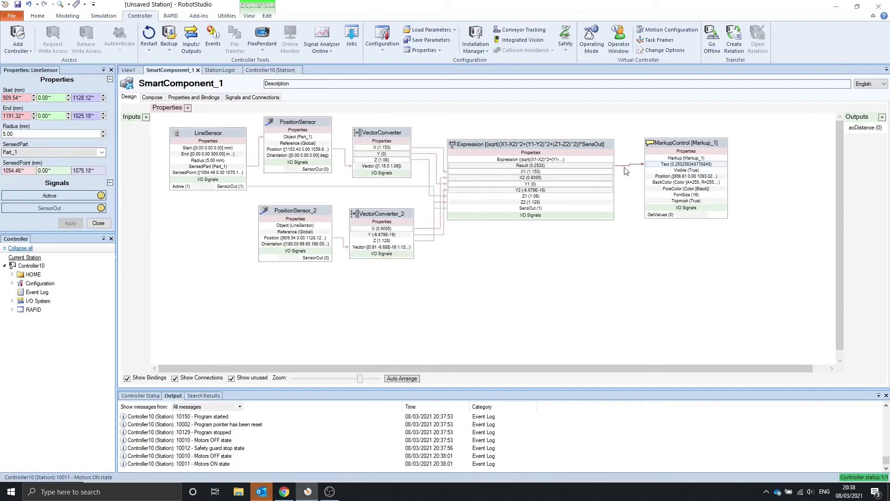
{"action": "left_click_drag", "start_coordinate": [613, 167], "coordinate": [855, 131]}
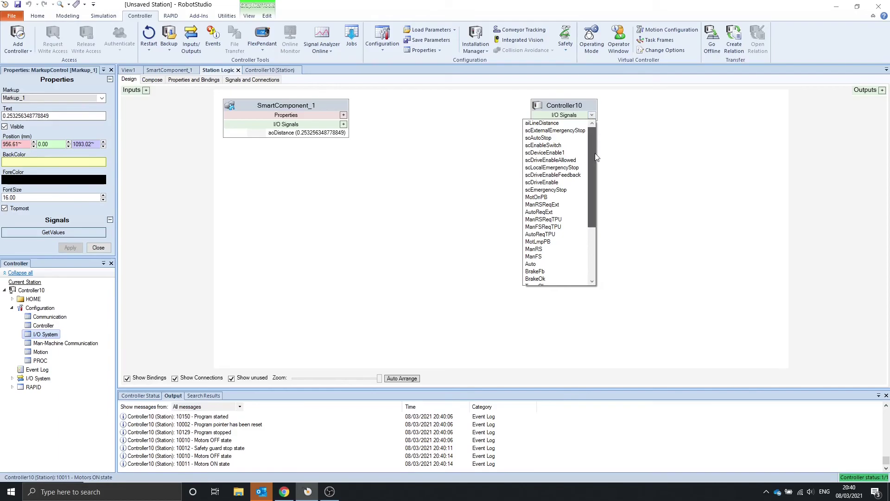
In the station logic, expose Controller10's aiLineDistance signal and connect SmartComponent_1's aoDistance to it.
{"action": "left_click", "coordinate": [542, 123]}
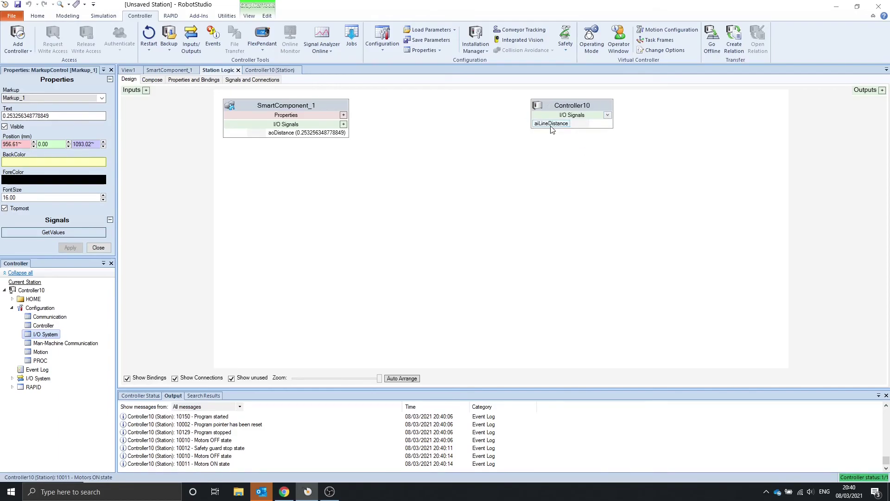
{"action": "left_click_drag", "start_coordinate": [344, 133], "coordinate": [547, 124]}
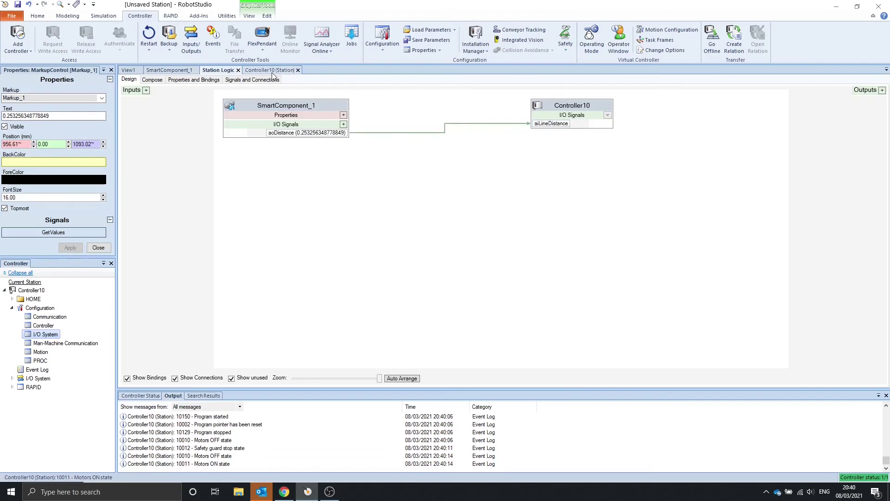
{"action": "left_click", "coordinate": [269, 70]}
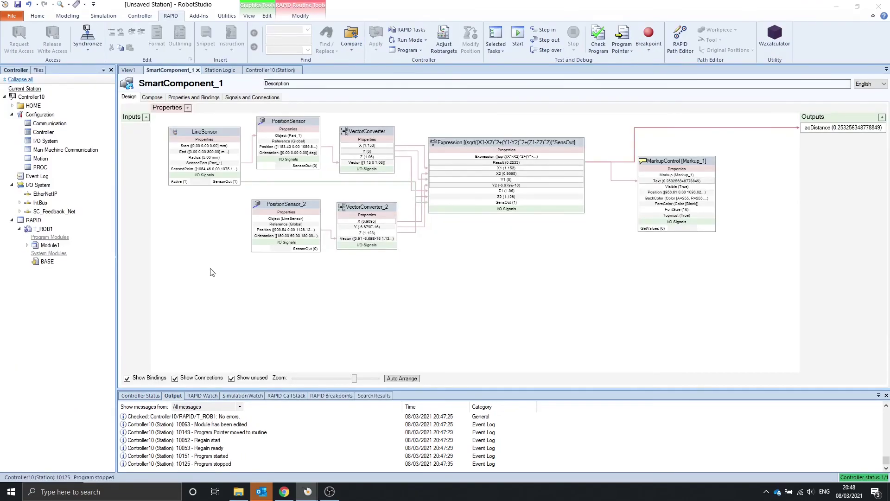
Open the list of components that can be added to SmartComponent_1 and browse the parametric primitives.
{"action": "right_click", "coordinate": [211, 272]}
{"action": "mouse_move", "coordinate": [248, 373]}
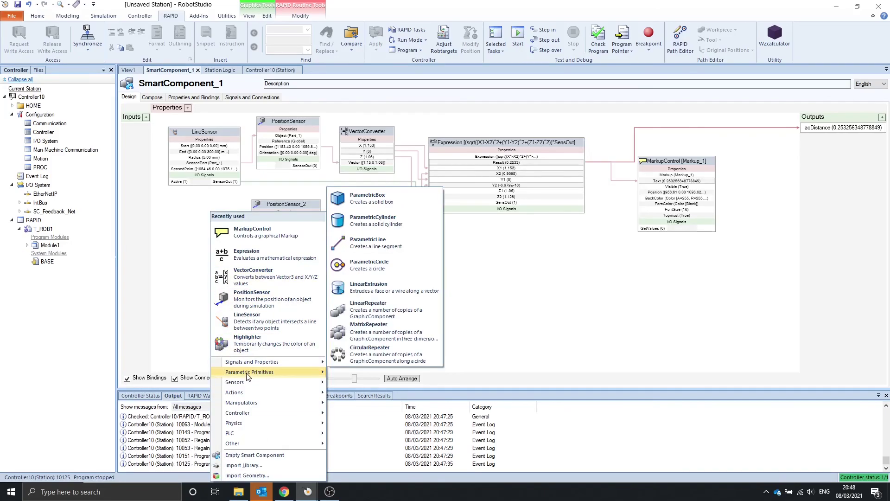